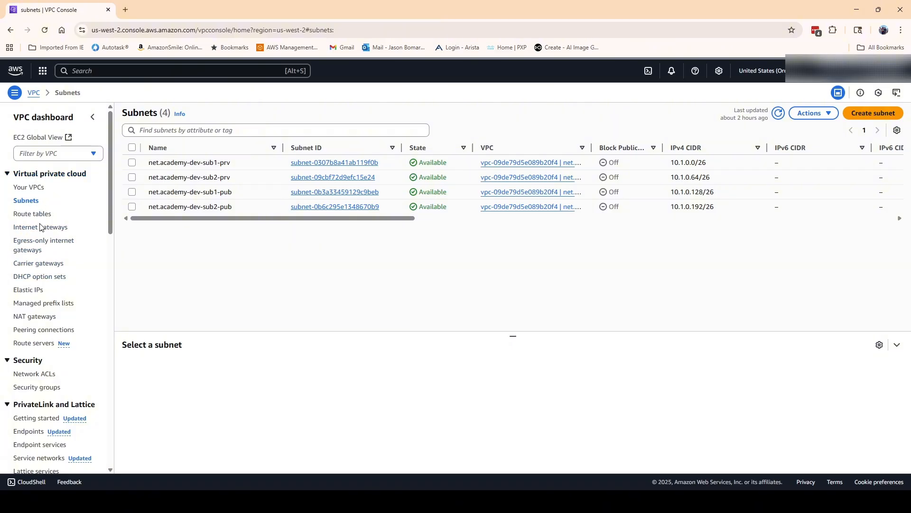
# Create an internet gateway with the name tag net.academy-dev-igw
pyautogui.click(40, 231)
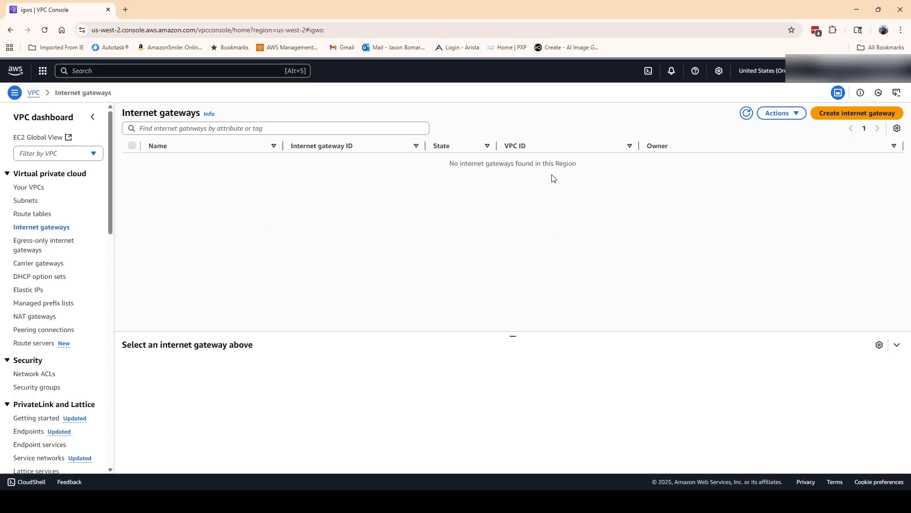
pyautogui.click(843, 114)
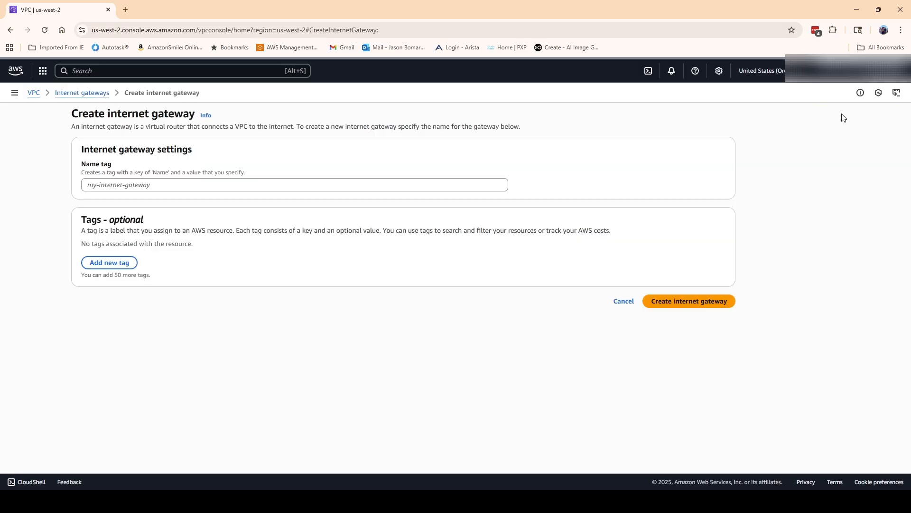
pyautogui.click(134, 183)
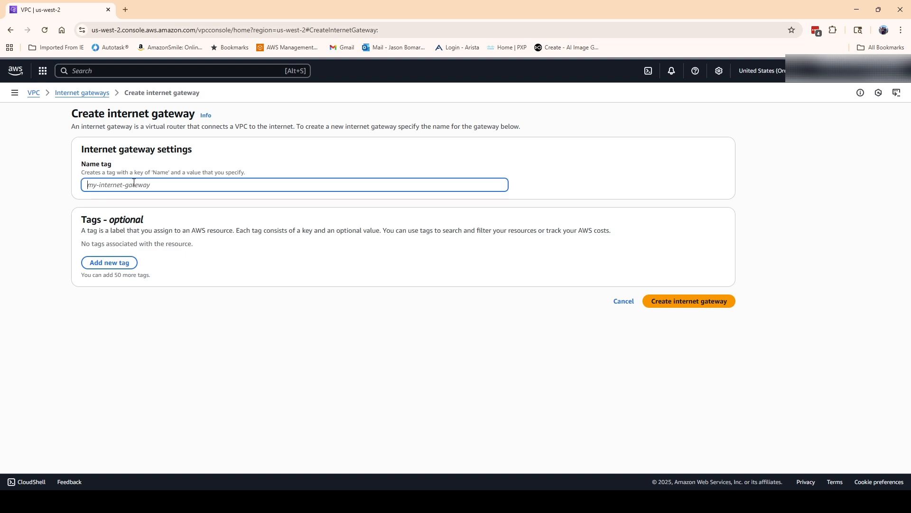
pyautogui.write('net.')
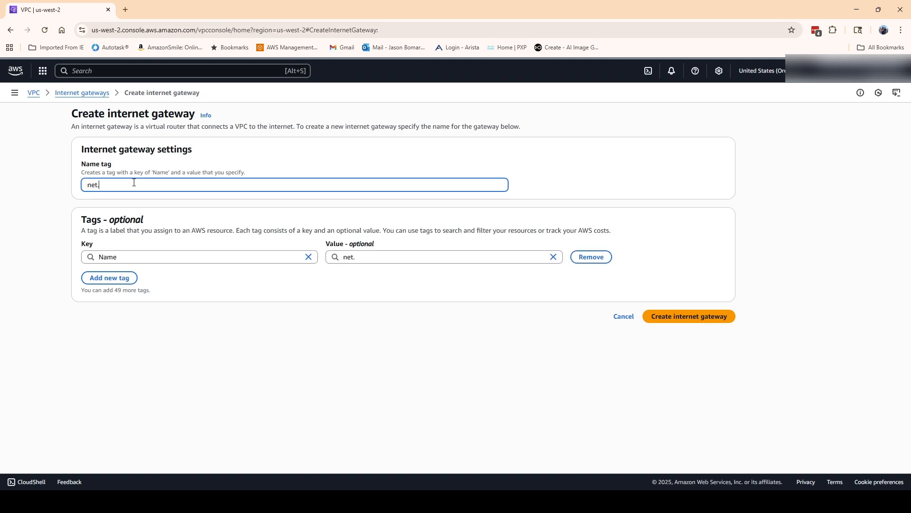
pyautogui.write('academy-dev-igw')
pyautogui.click(687, 317)
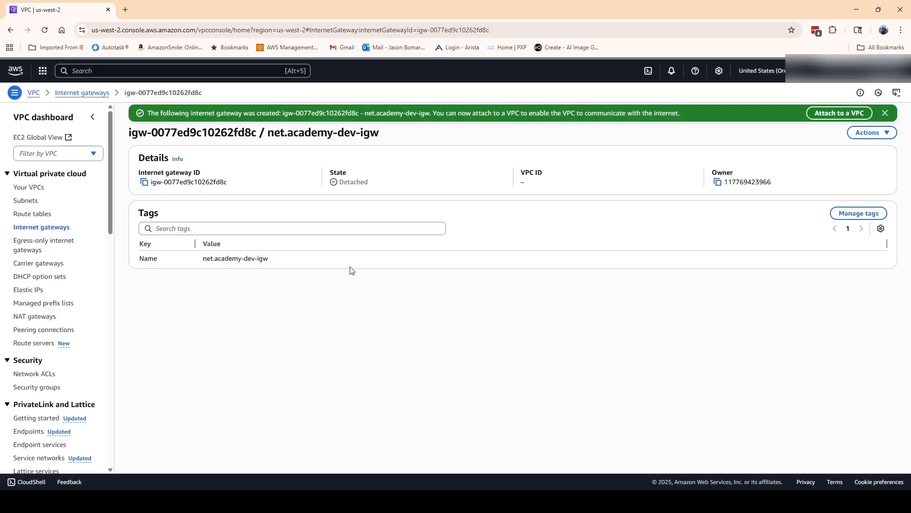
# Attach the new internet gateway to the net.academy-dev-vpc VPC
pyautogui.click(818, 114)
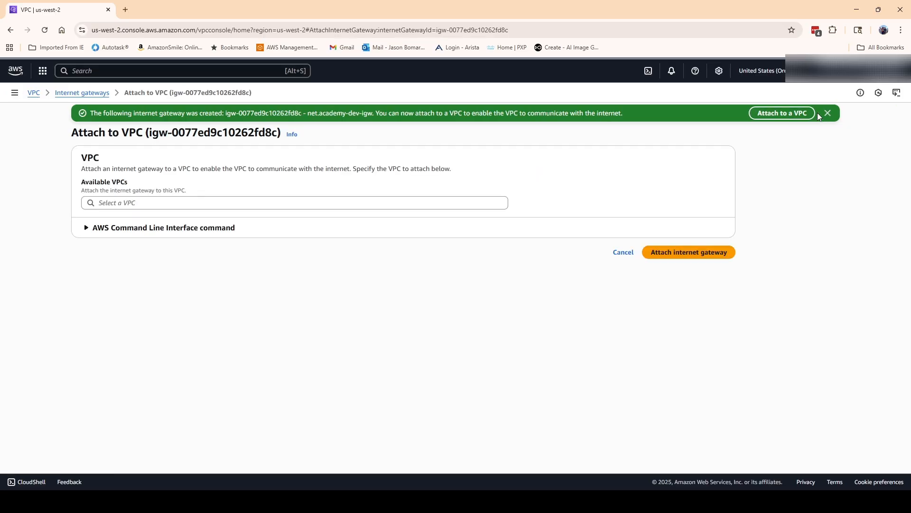
pyautogui.click(175, 204)
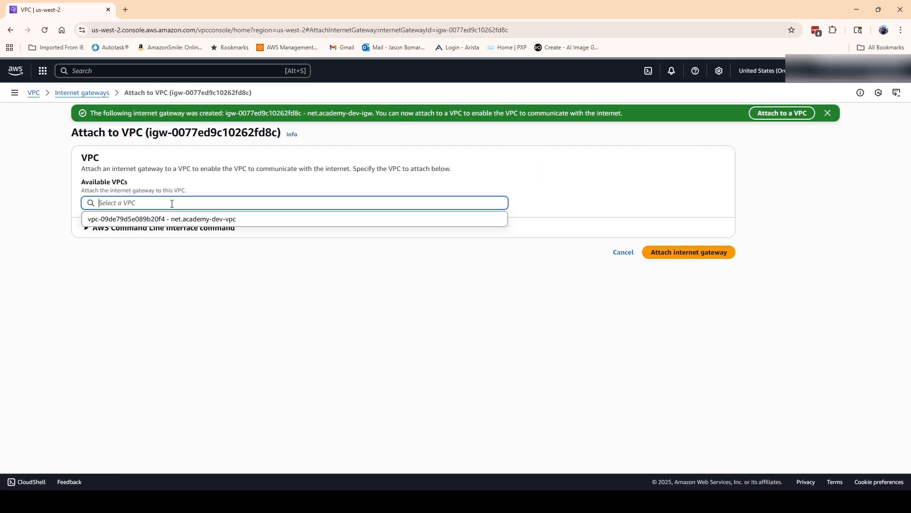
pyautogui.click(146, 220)
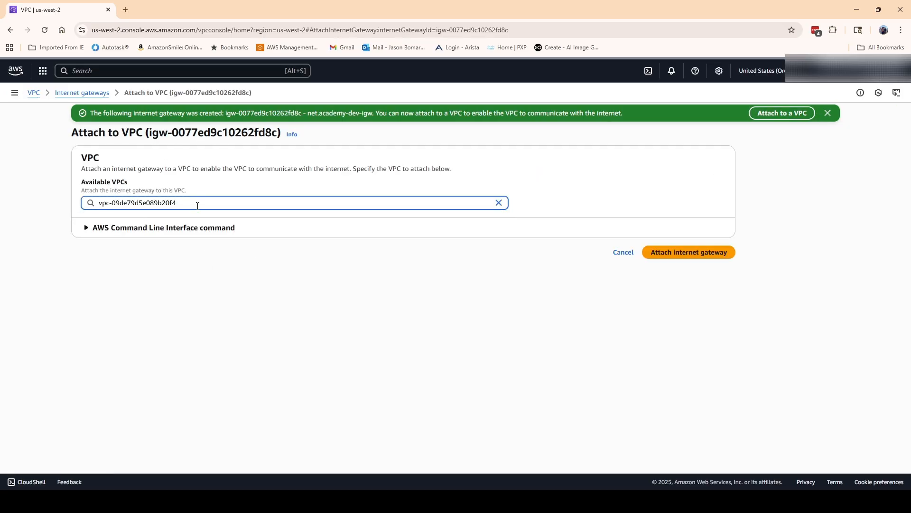
pyautogui.click(704, 254)
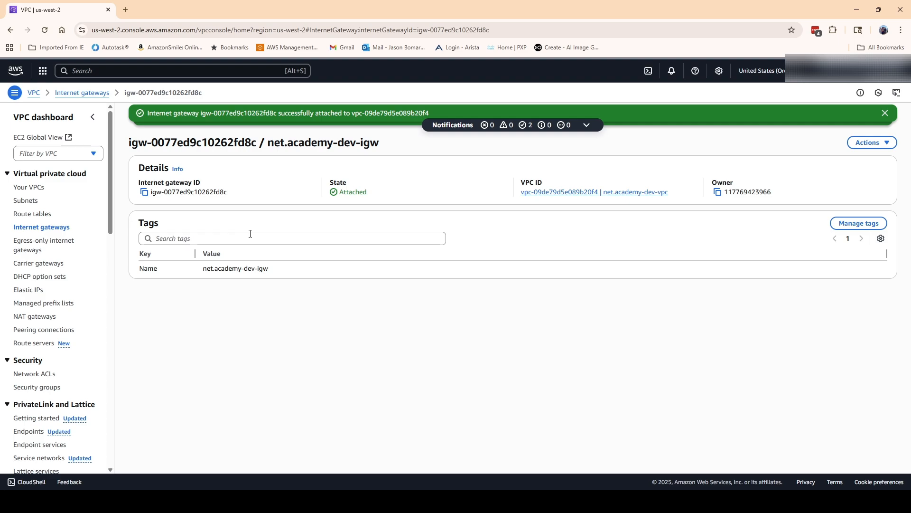
# Create a virtual private gateway named net.academy-dev-vgw, keeping the Amazon default ASN
pyautogui.scroll(-3, 258, 309)
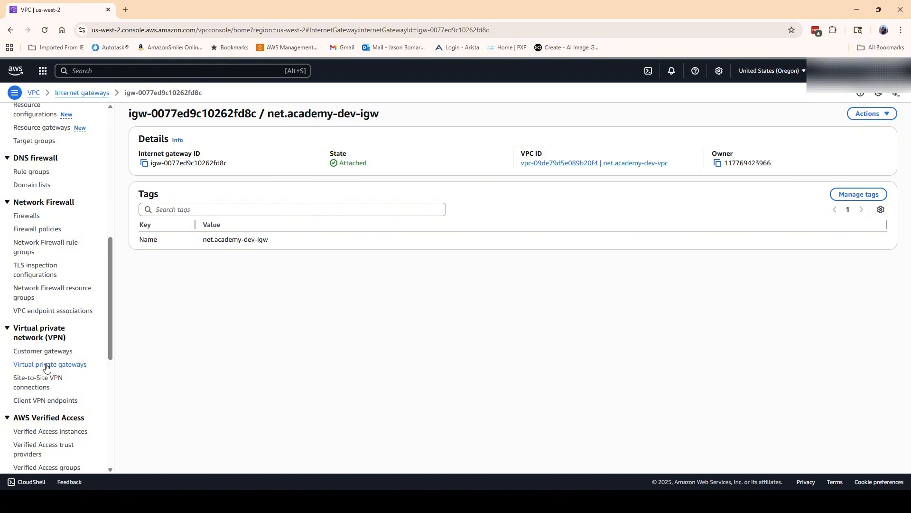
pyautogui.click(46, 366)
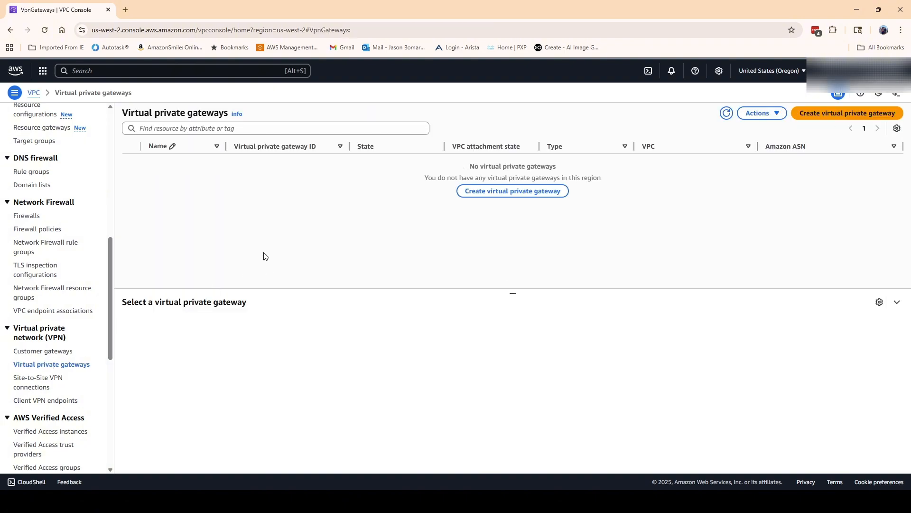
pyautogui.click(843, 114)
pyautogui.click(216, 183)
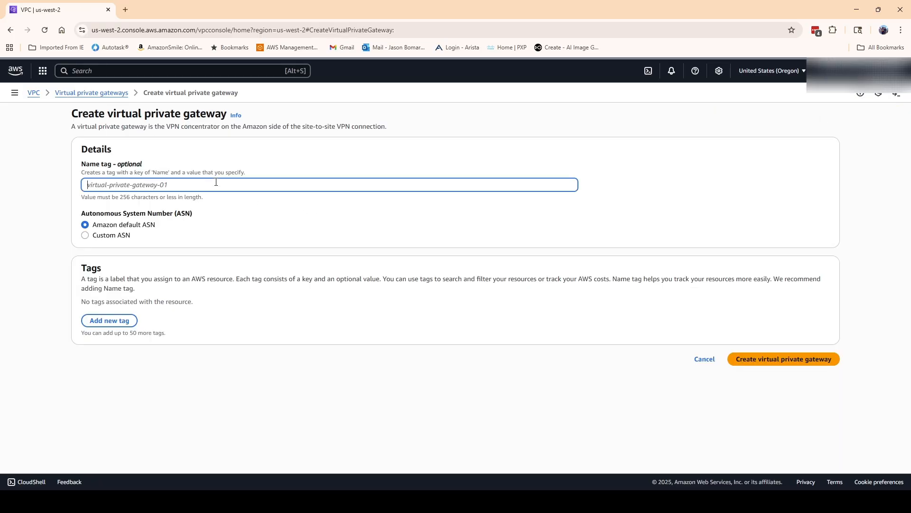
pyautogui.write('net')
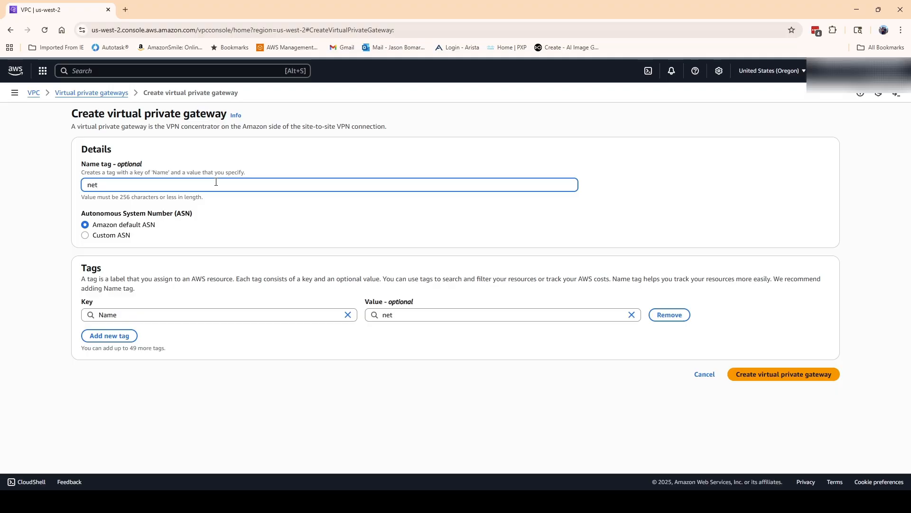
pyautogui.write('.academy-dev-vgw')
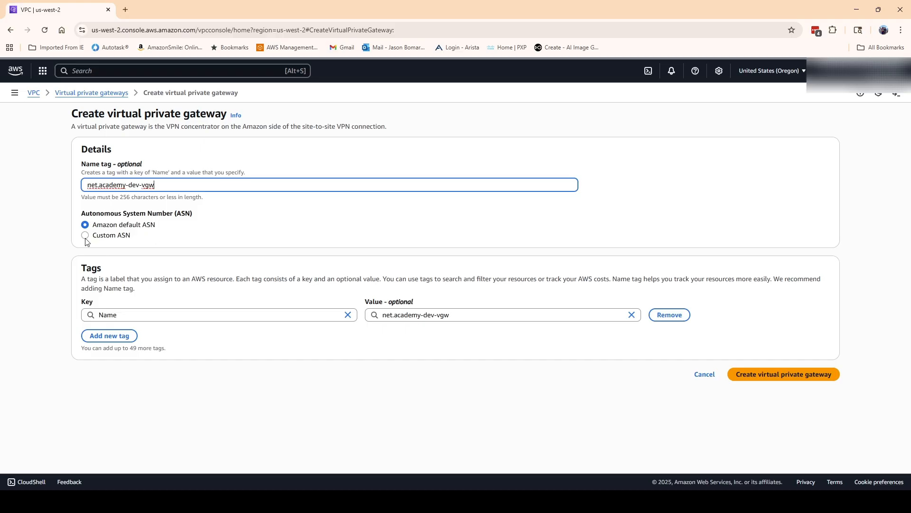
pyautogui.click(777, 380)
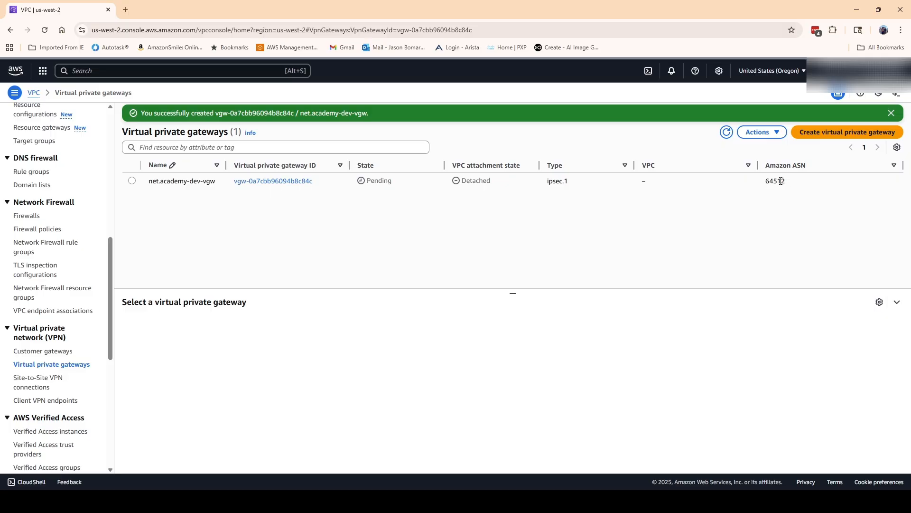
pyautogui.click(777, 137)
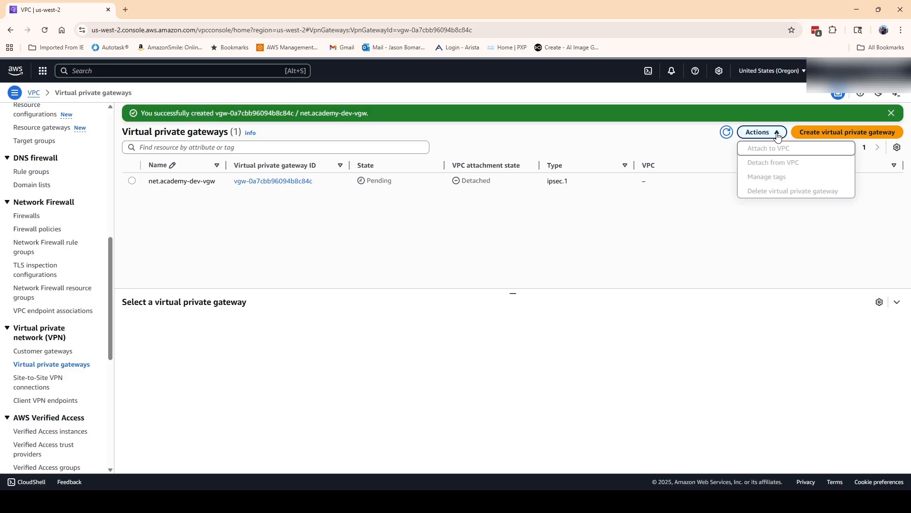
pyautogui.click(132, 181)
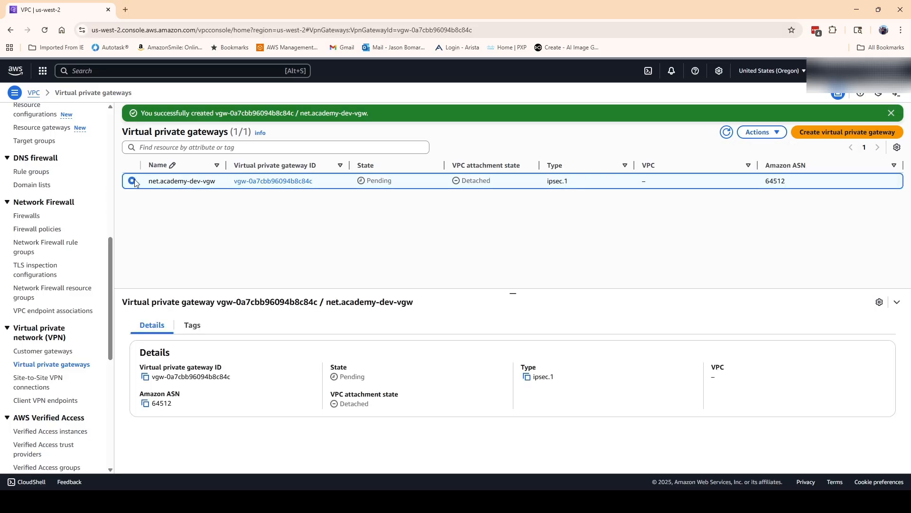
pyautogui.click(762, 136)
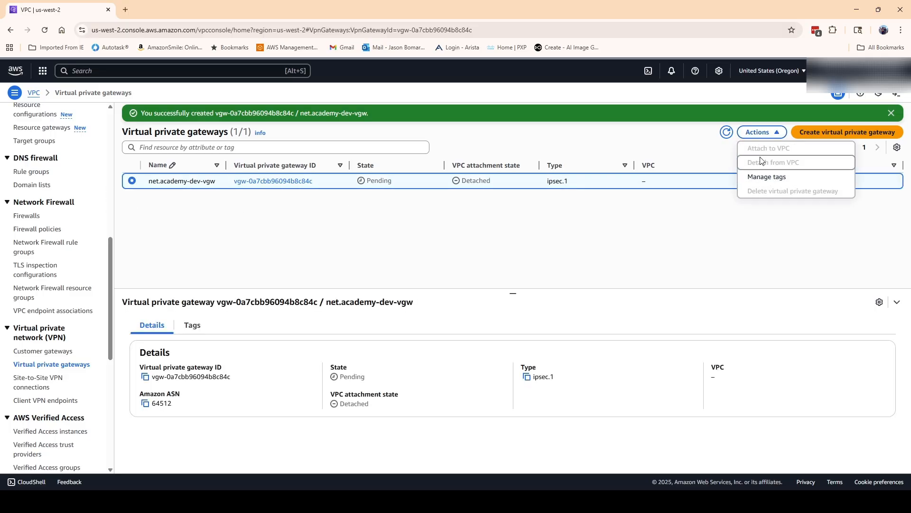
pyautogui.click(536, 226)
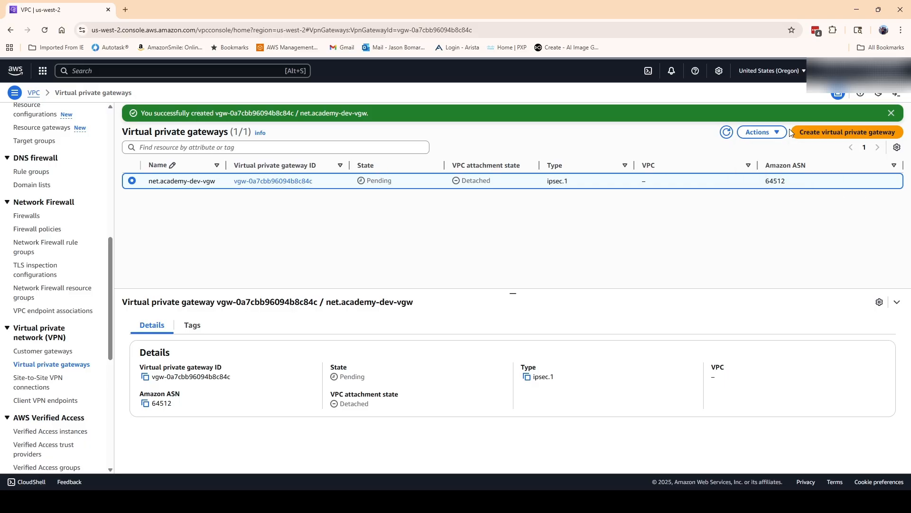
# Refresh the virtual private gateway list and attach net.academy-dev-vgw to the net.academy-dev-vpc VPC
pyautogui.click(726, 132)
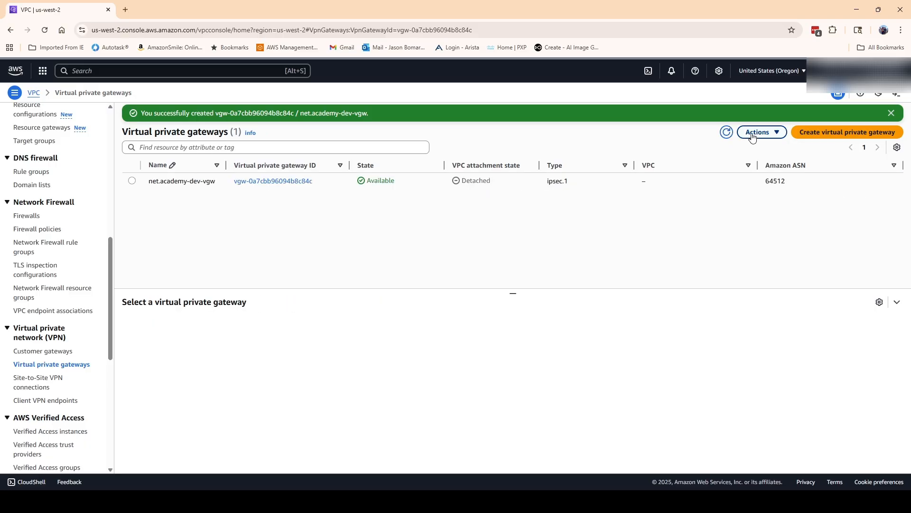
pyautogui.click(776, 135)
pyautogui.click(777, 135)
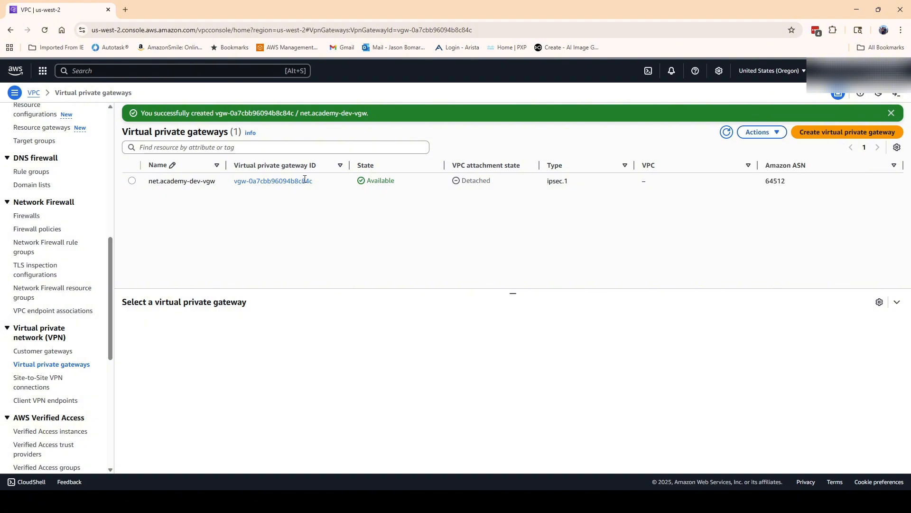
pyautogui.click(275, 179)
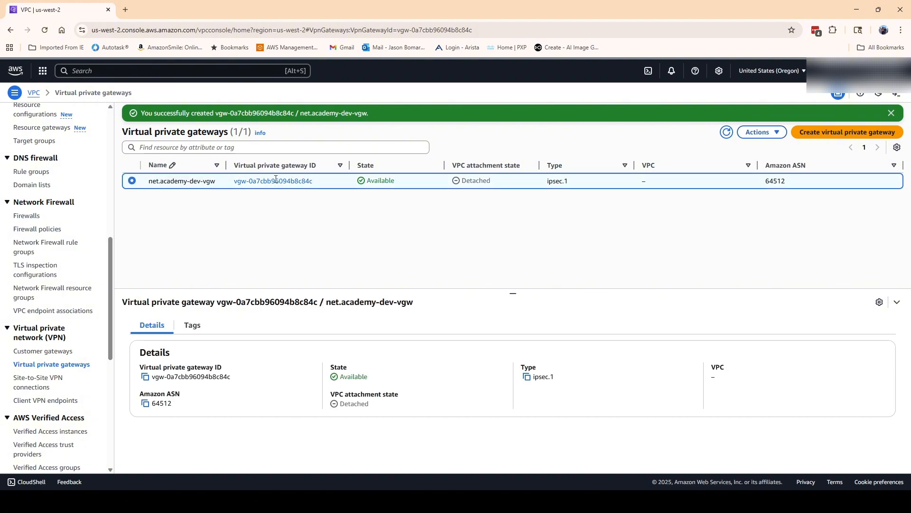
pyautogui.click(759, 133)
pyautogui.click(767, 148)
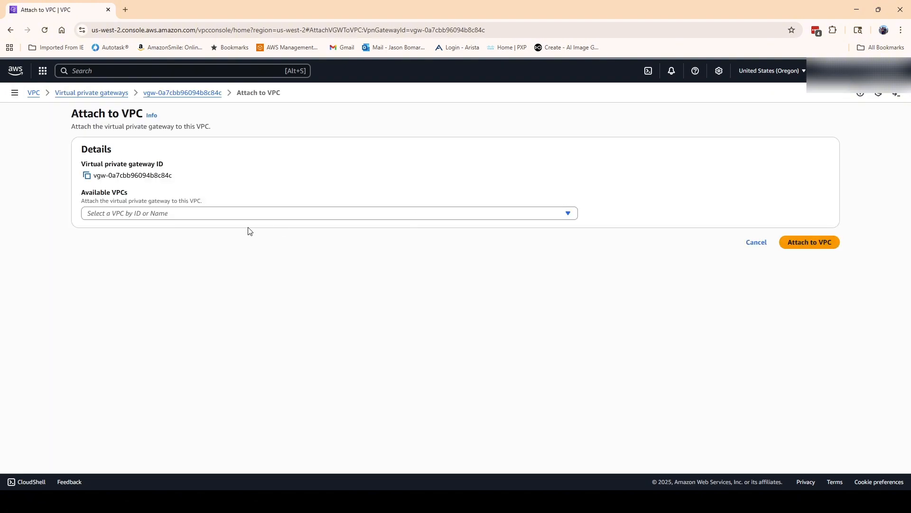
pyautogui.click(244, 214)
pyautogui.click(216, 244)
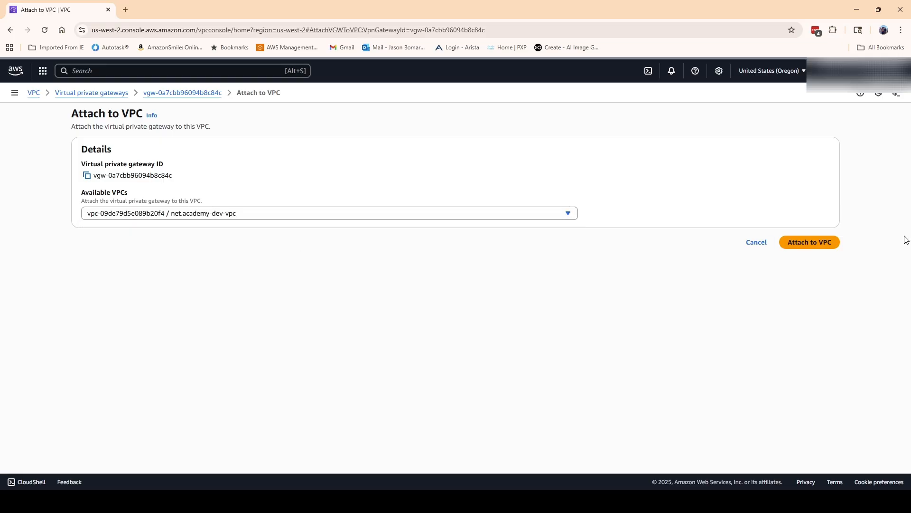
pyautogui.click(822, 242)
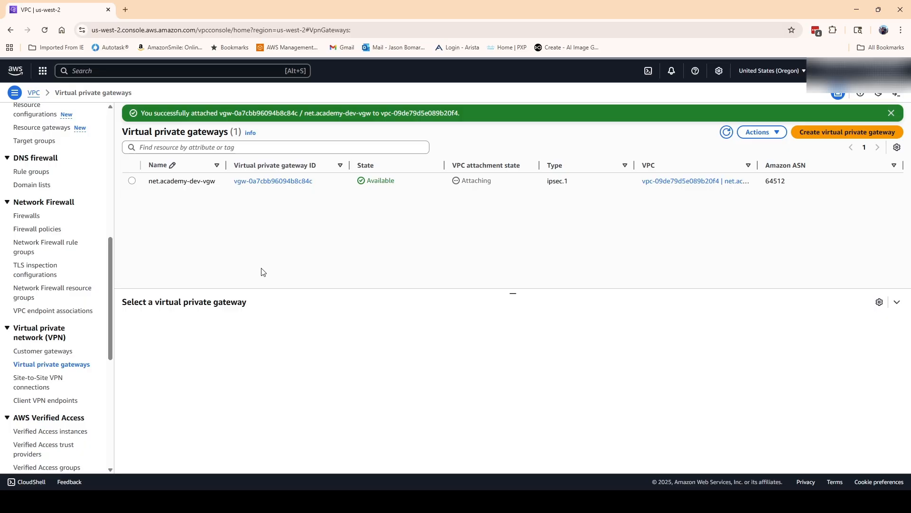
# Create a customer gateway named net.academy-dev-cgw with IP address 1.1.1.1, keeping the default BGP ASN
pyautogui.click(29, 354)
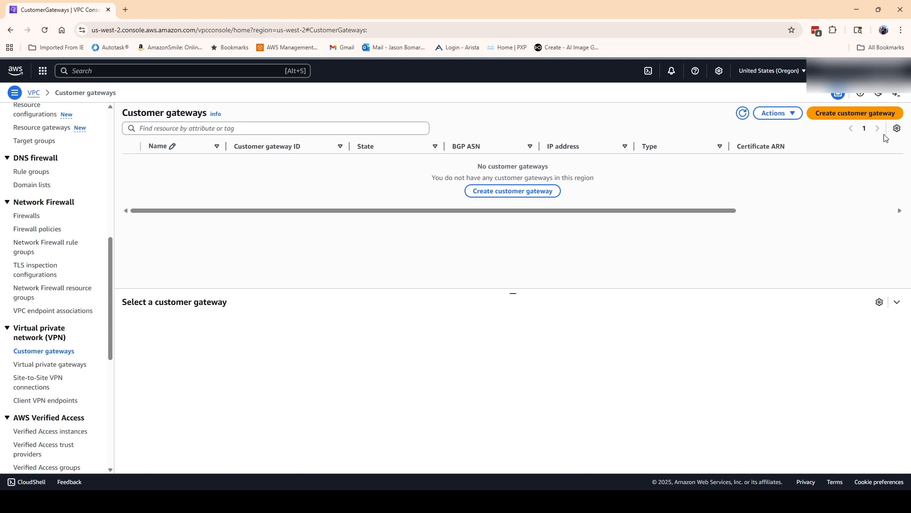
pyautogui.click(851, 117)
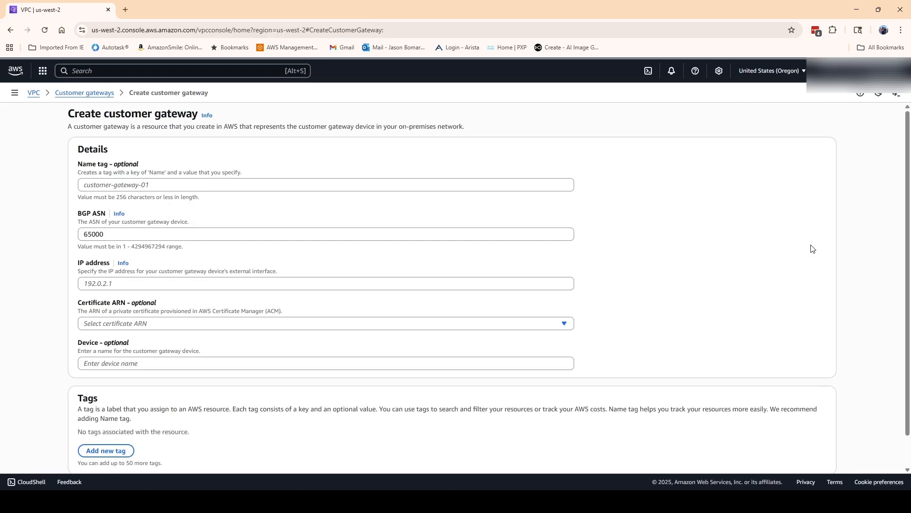
pyautogui.click(187, 184)
pyautogui.write('n')
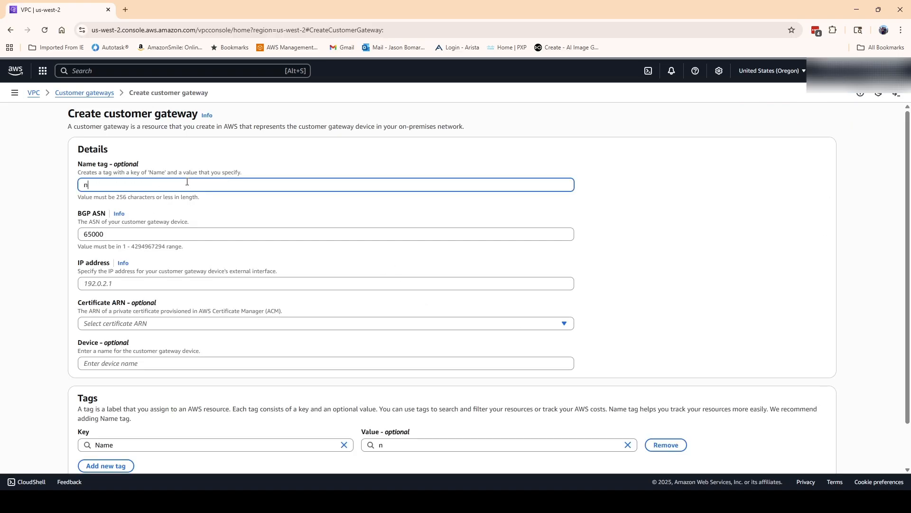
pyautogui.write('et.academy-dev')
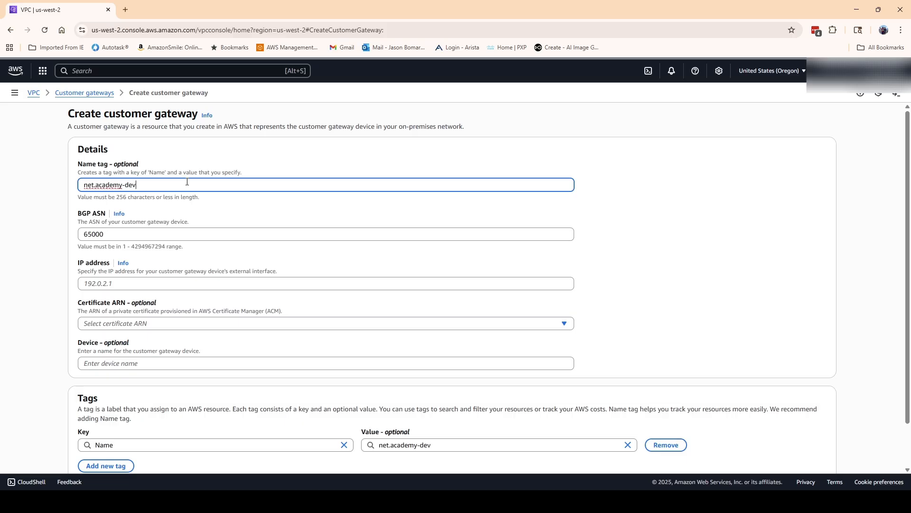
pyautogui.write('-cgw')
pyautogui.scroll(-1, 103, 183)
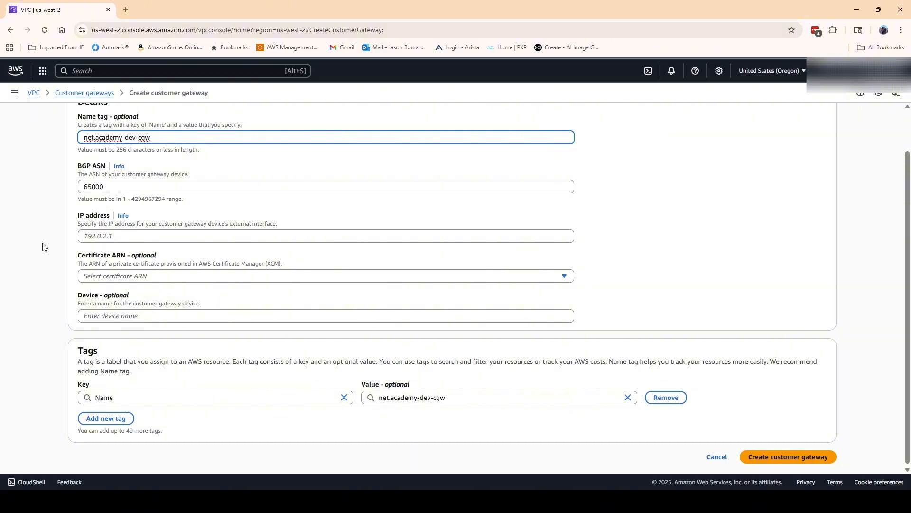
pyautogui.click(155, 234)
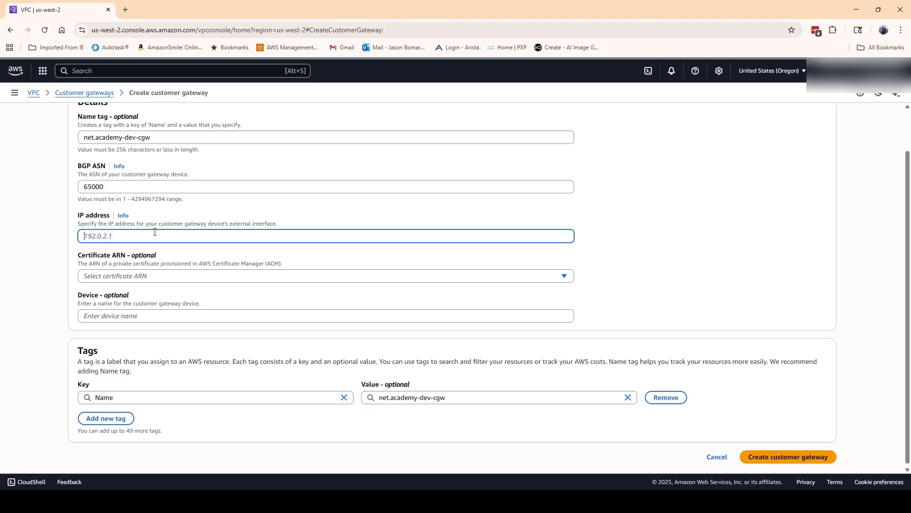
pyautogui.write('1.1.')
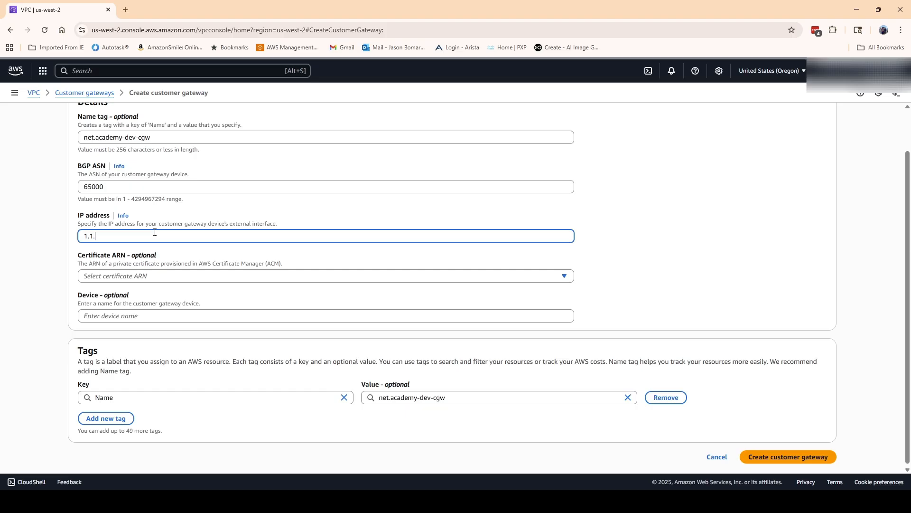
pyautogui.write('1.1')
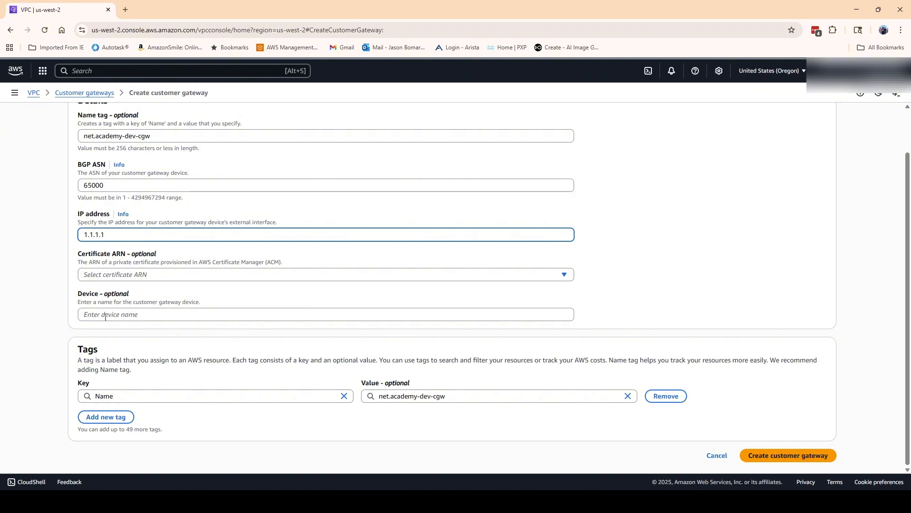
pyautogui.click(789, 456)
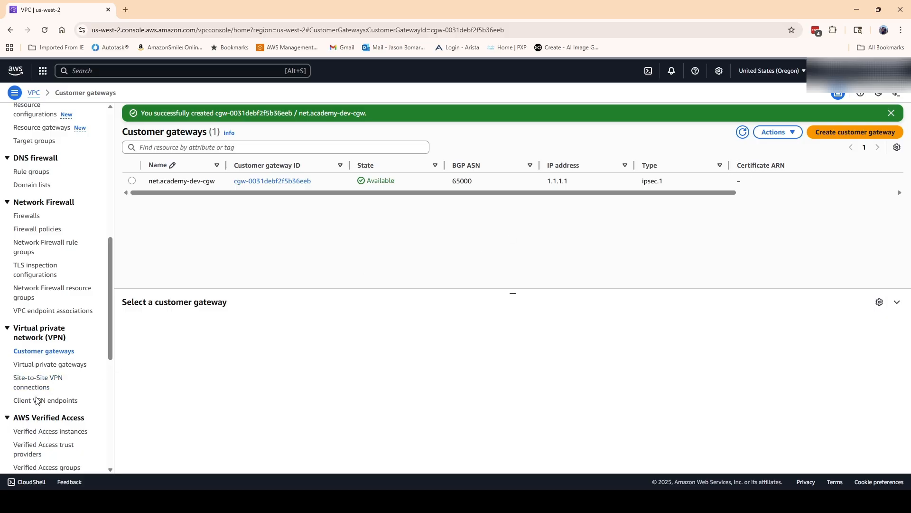
# Review the VPC attachment state of net.academy-dev-vgw in the virtual private gateways list
pyautogui.click(41, 366)
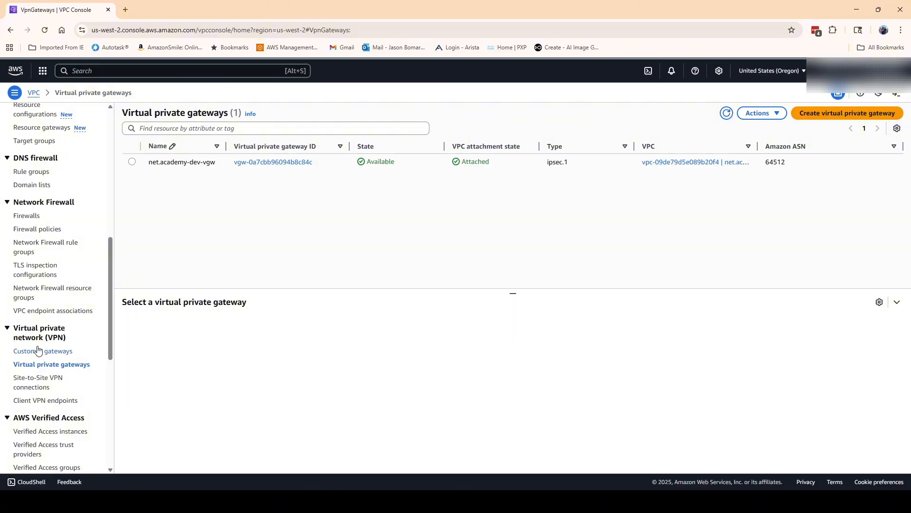
# Start a new Site-to-Site VPN connection and set its name tag to net.academy-dev-vpn
pyautogui.click(40, 352)
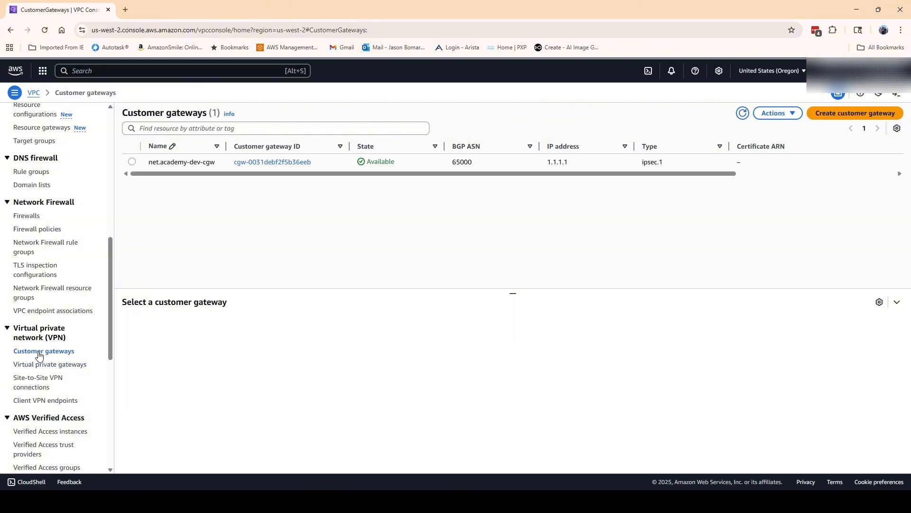
pyautogui.click(40, 379)
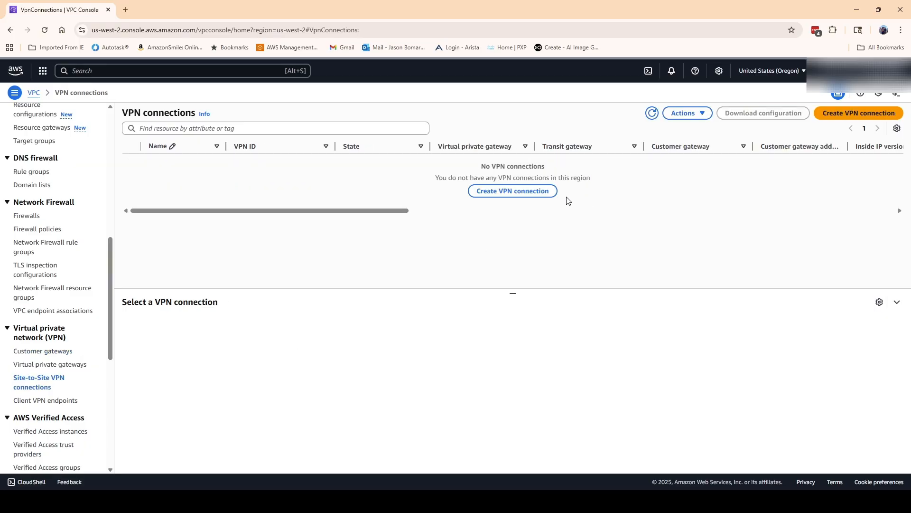
pyautogui.click(531, 192)
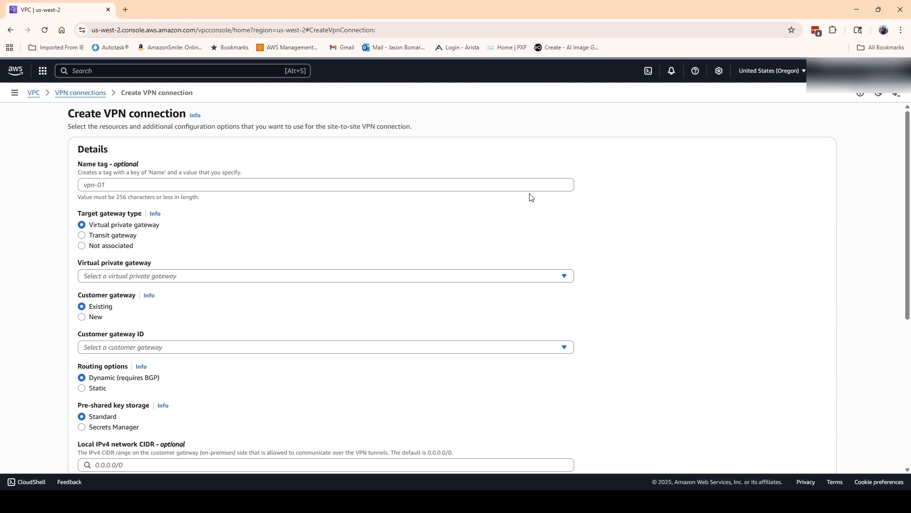
pyautogui.click(505, 182)
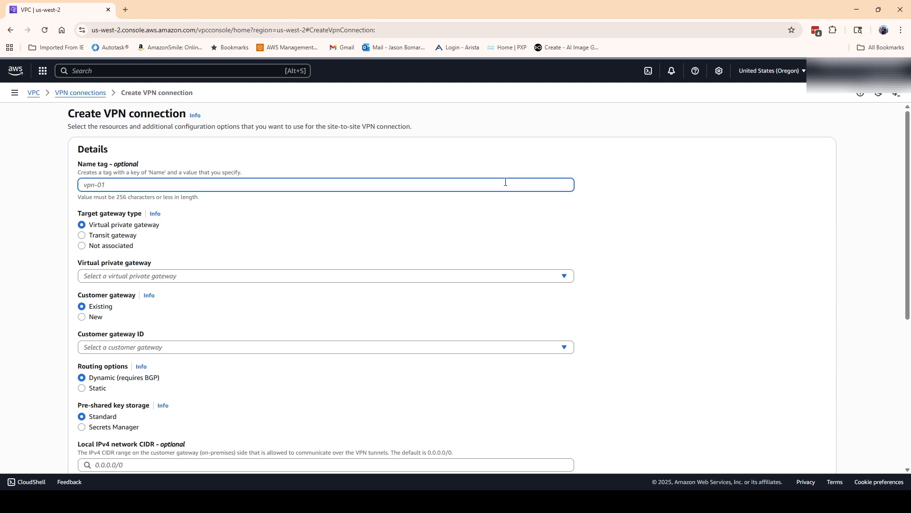
pyautogui.write('net.academy-dev-vpn')
# Assign the net.academy-dev virtual private gateway and the existing net.academy-dev-cgw customer gateway to the VPN connection, keeping Dynamic (requires BGP) routing
pyautogui.scroll(-1, 131, 230)
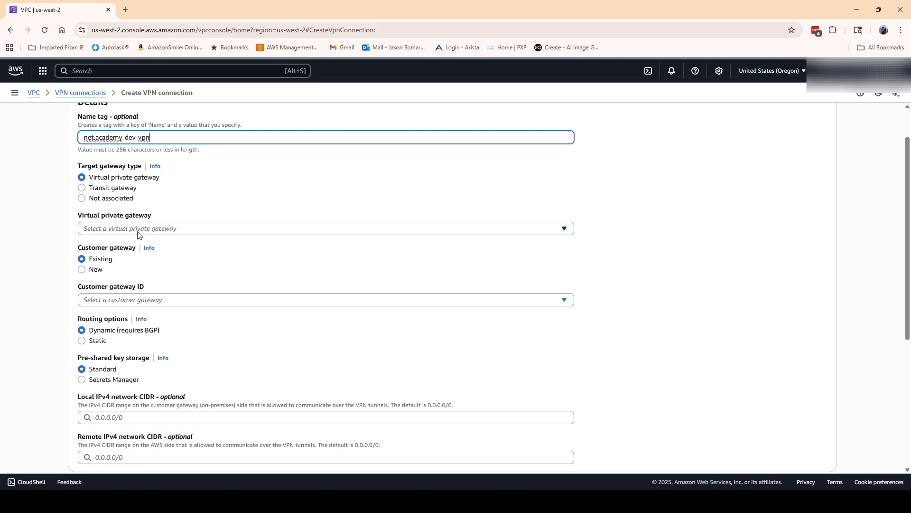
pyautogui.click(143, 230)
pyautogui.click(153, 261)
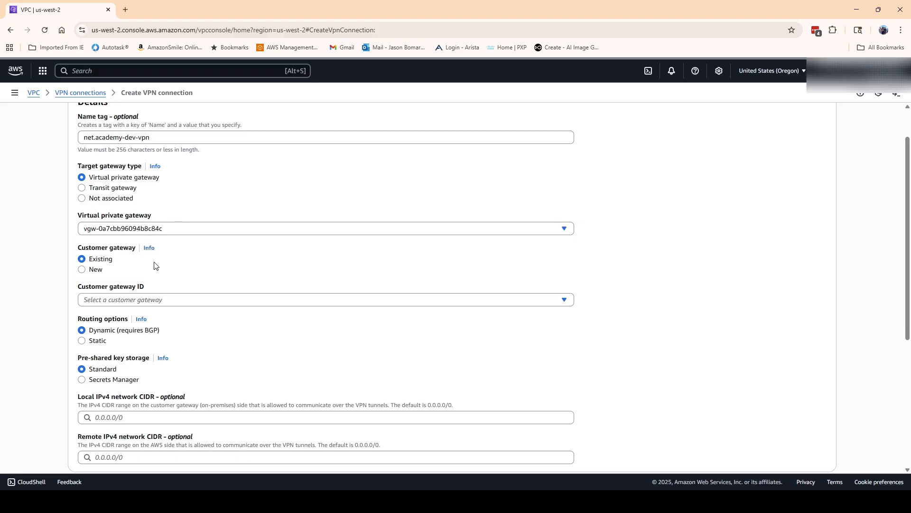
pyautogui.click(145, 304)
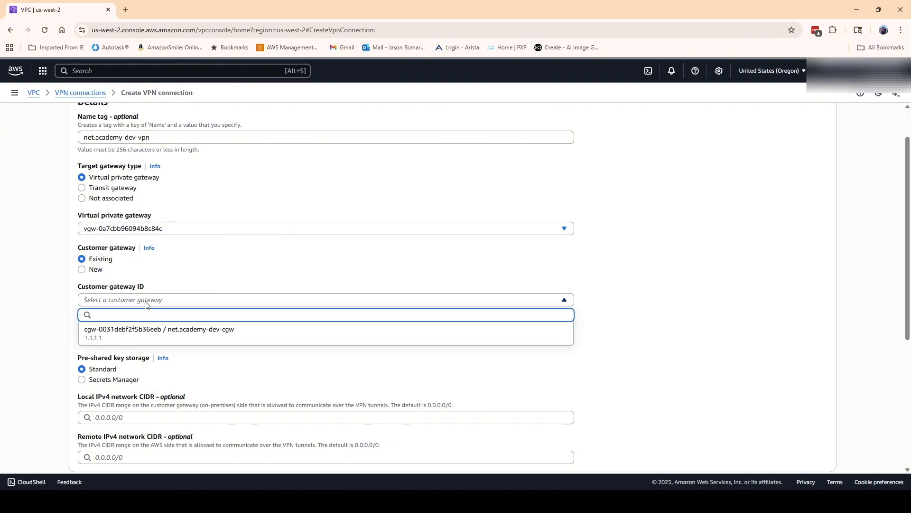
pyautogui.click(158, 338)
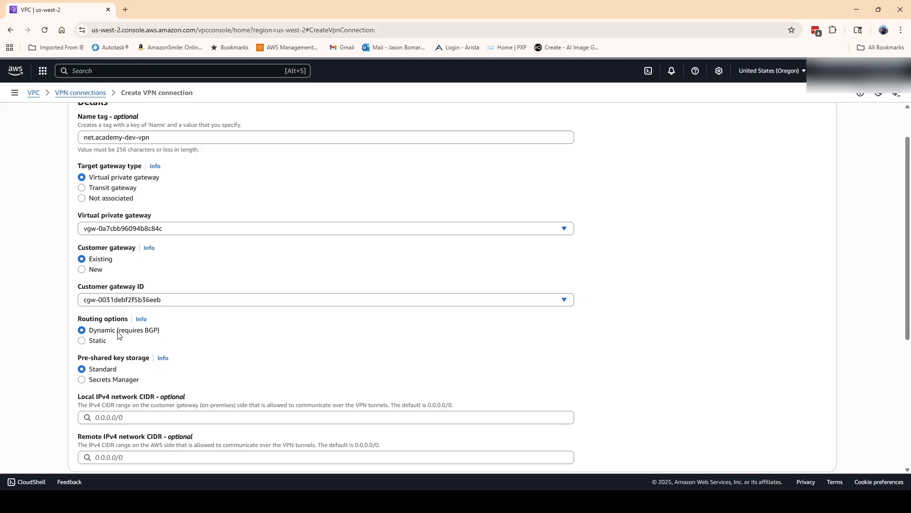
pyautogui.click(82, 341)
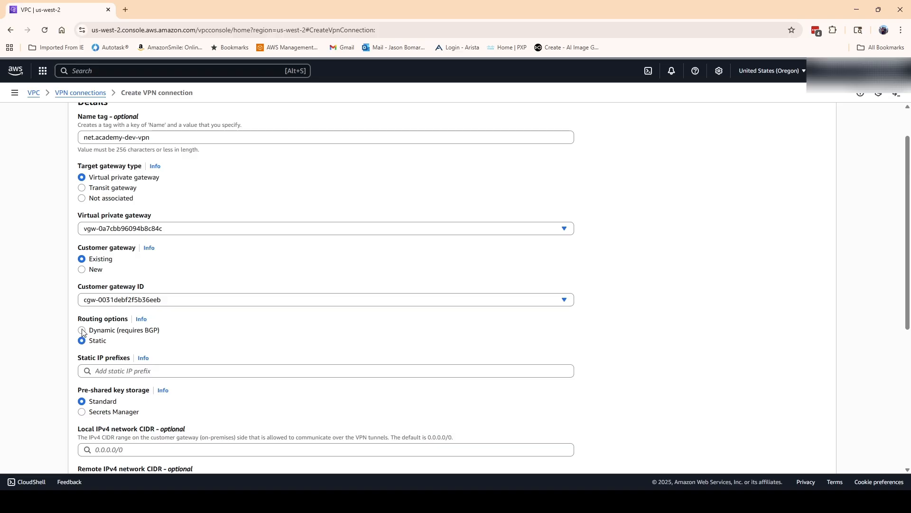
pyautogui.click(82, 330)
# Set the VPN connection's local IPv4 network CIDR to 10.0.0.0/8
pyautogui.scroll(-3, 149, 323)
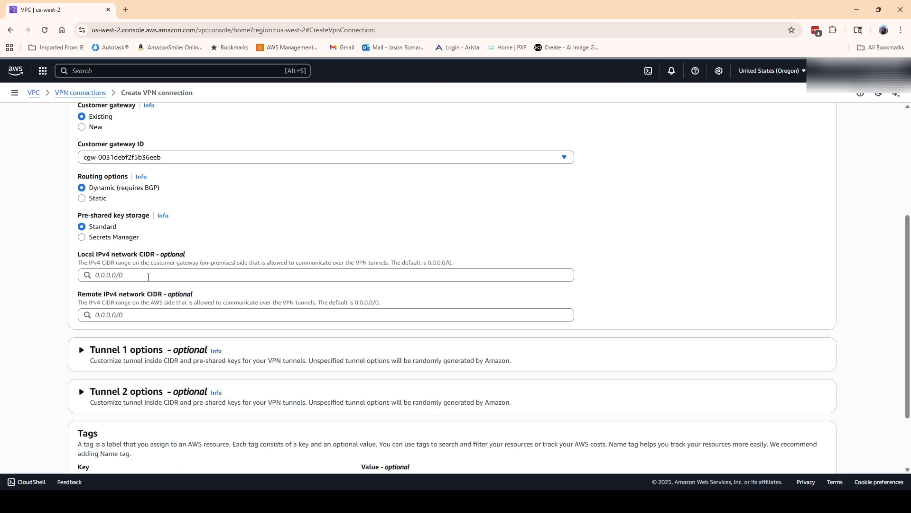
pyautogui.click(148, 276)
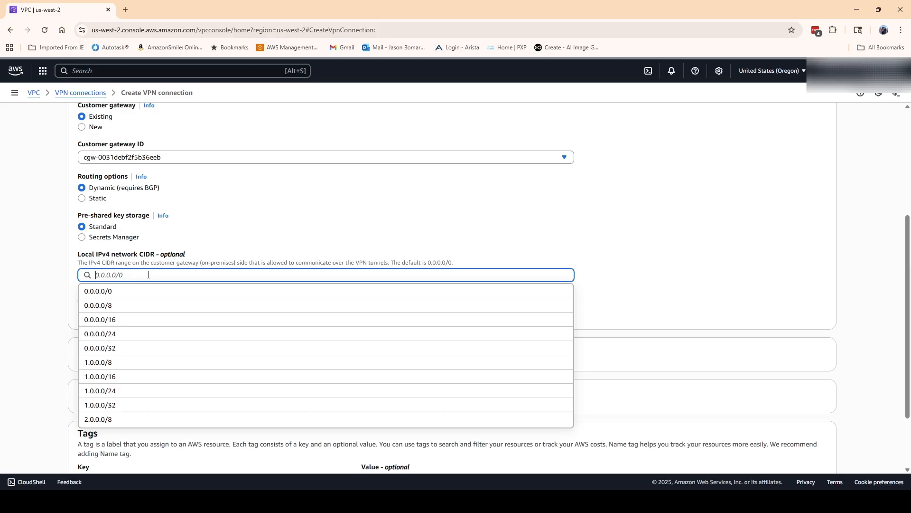
pyautogui.write('10.0.')
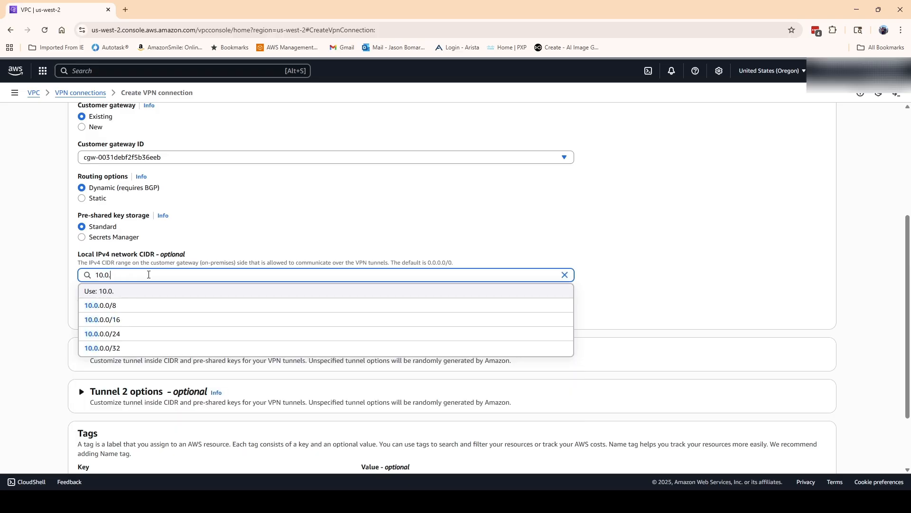
pyautogui.write('0.0/')
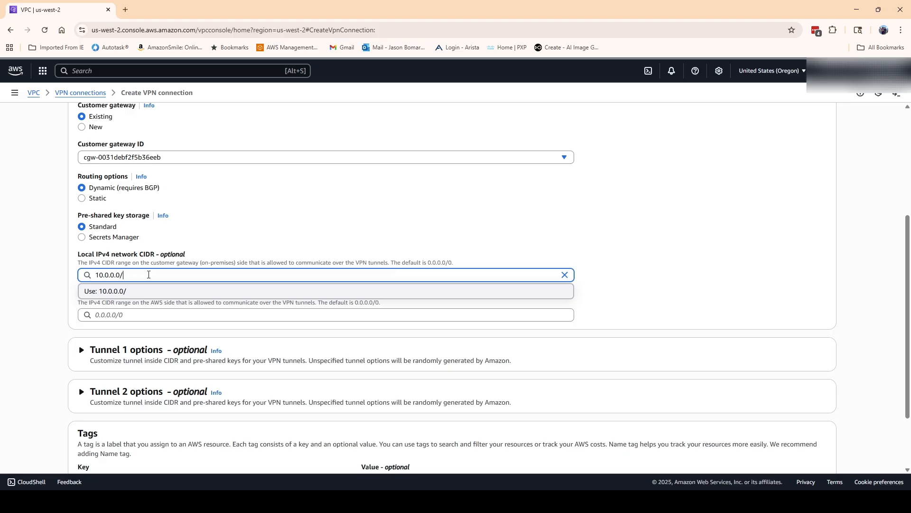
pyautogui.write('8')
pyautogui.click(29, 276)
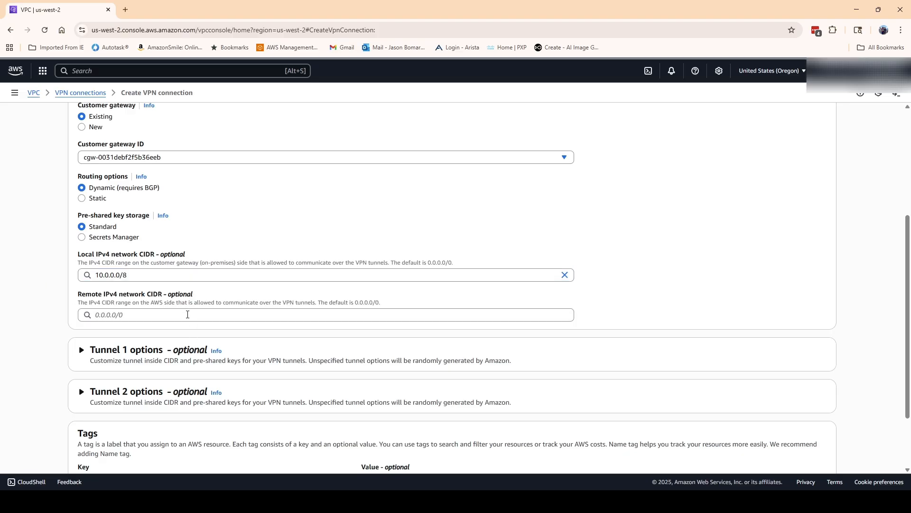
# Set the VPN connection's remote IPv4 network CIDR to 10.1.0.0/25
pyautogui.click(188, 315)
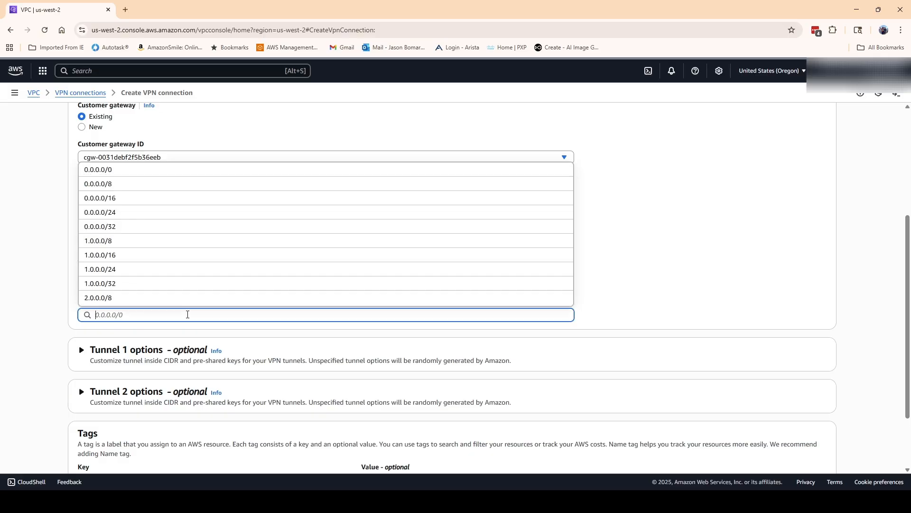
pyautogui.write('10.1')
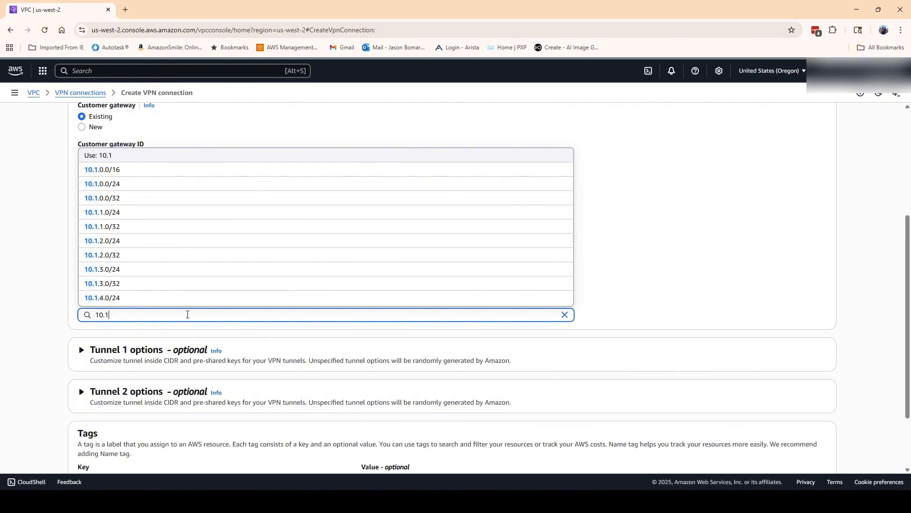
pyautogui.write('.0')
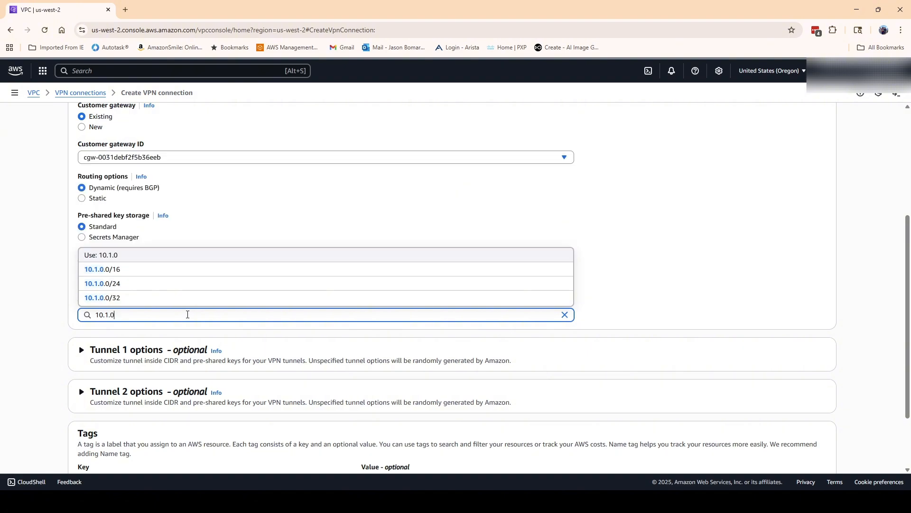
pyautogui.write('.0/2')
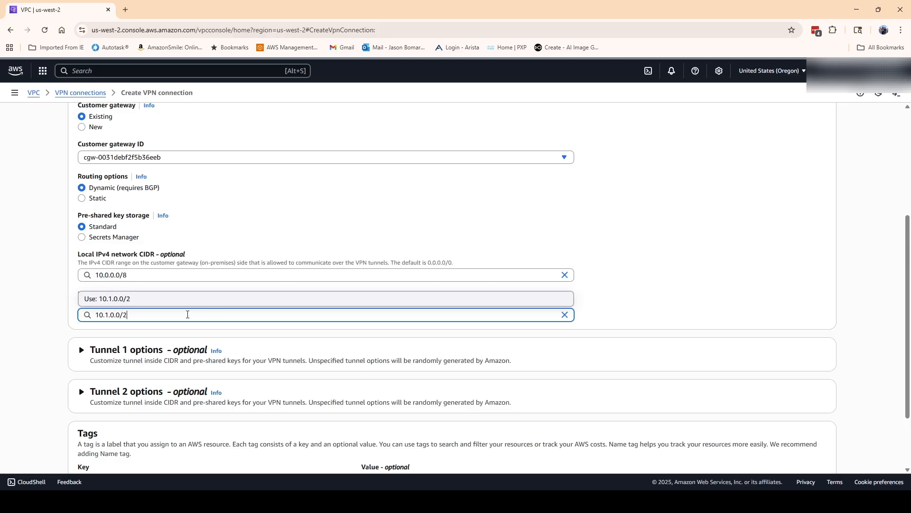
pyautogui.write('5')
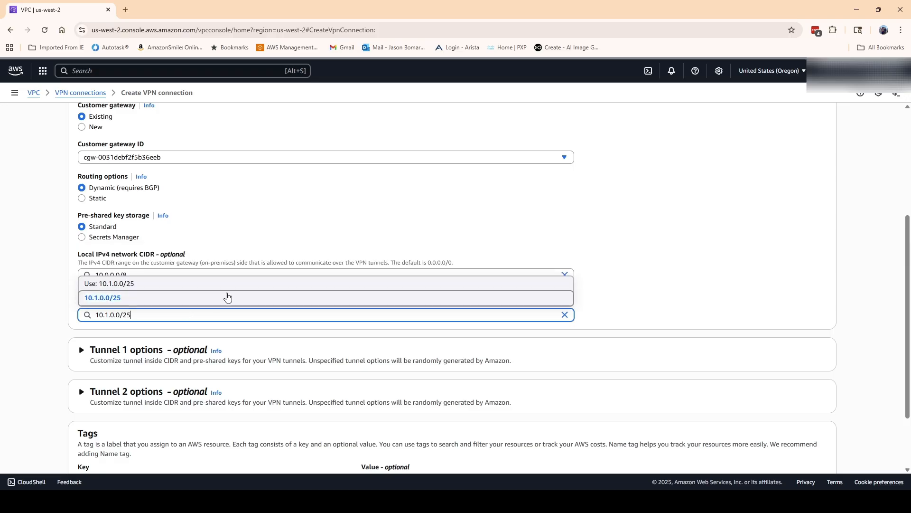
pyautogui.click(664, 258)
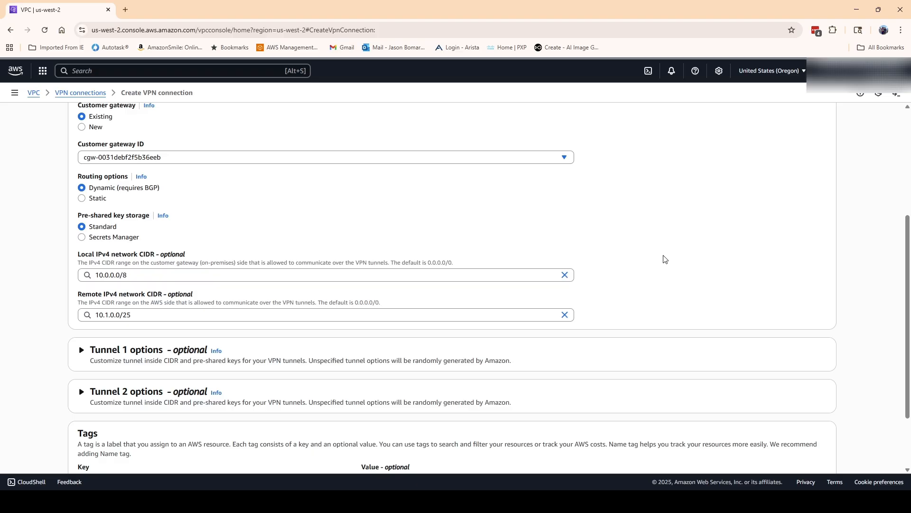
# Review the Tunnel 1 options without changing them, and create the VPN connection with the default tunnel settings
pyautogui.scroll(-2, 664, 258)
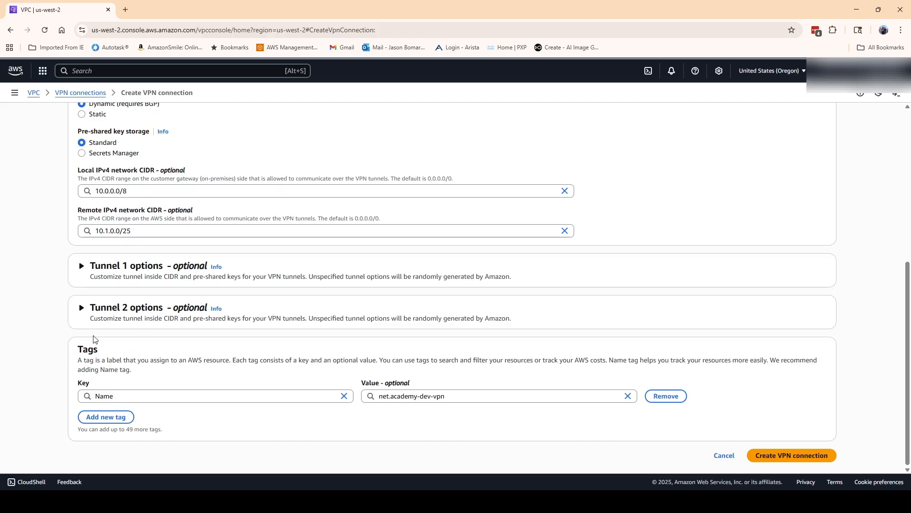
pyautogui.click(80, 266)
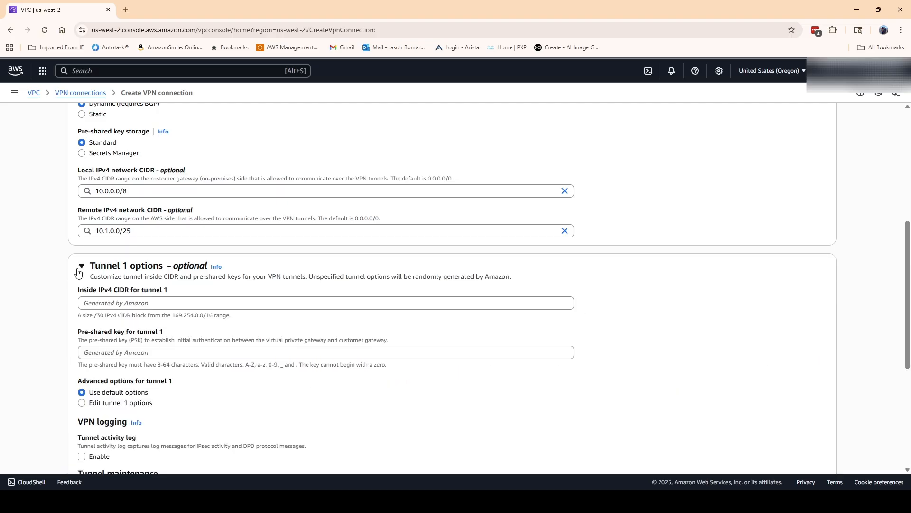
pyautogui.scroll(-4, 171, 318)
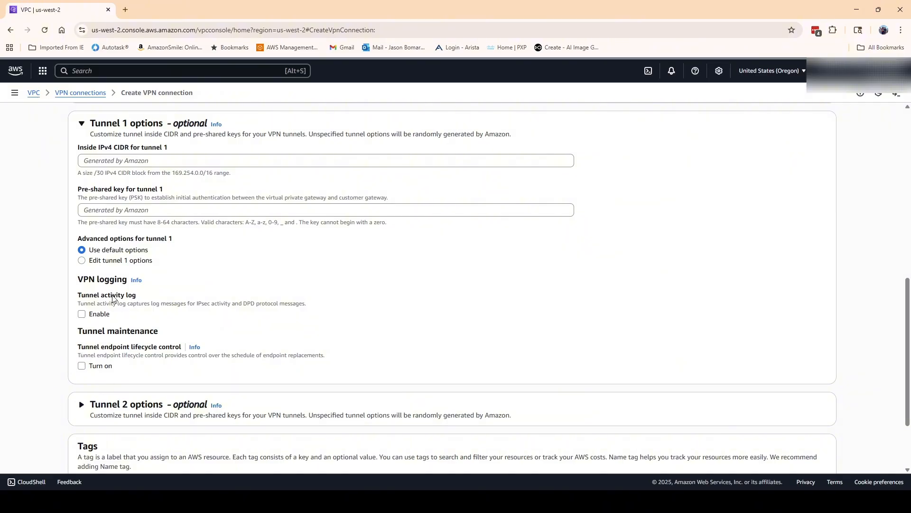
pyautogui.scroll(4, 140, 349)
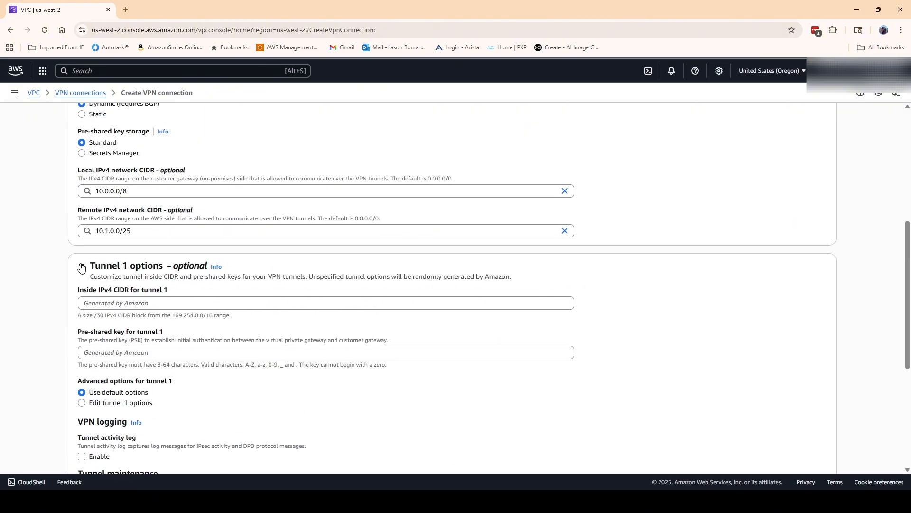
pyautogui.click(81, 266)
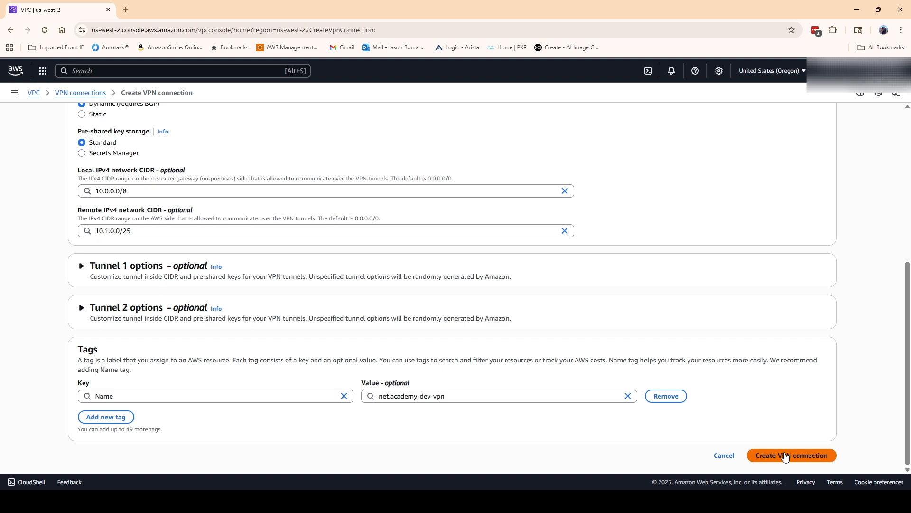
pyautogui.click(785, 457)
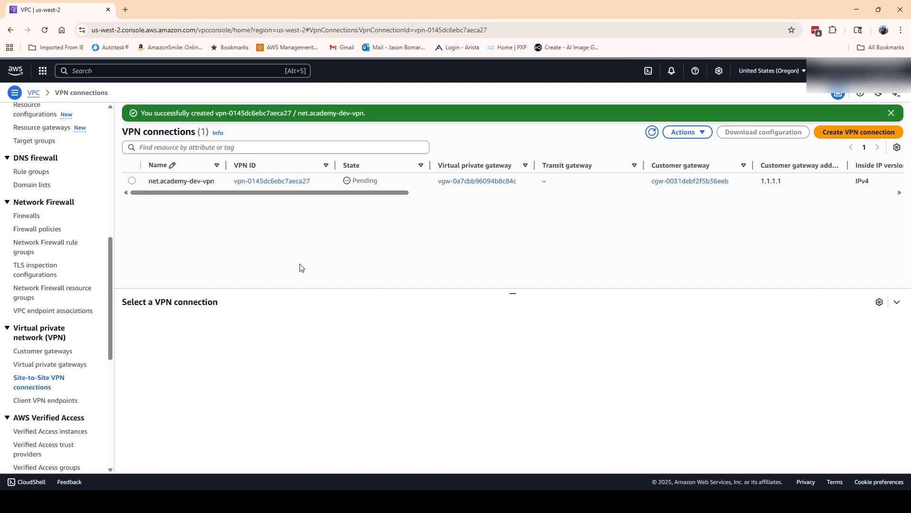
pyautogui.click(891, 114)
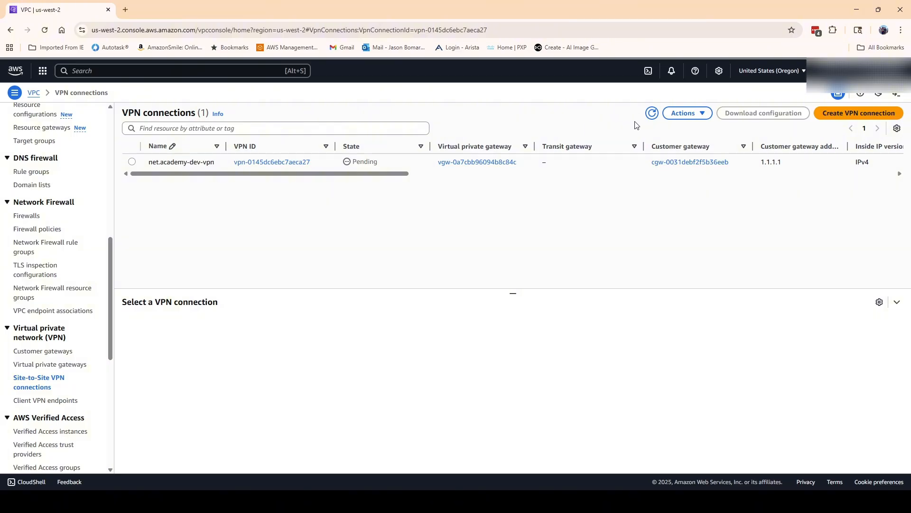
# Refresh the VPN connections list to check the state of net.academy-dev-vpn, and review its tunnel details
pyautogui.click(652, 113)
pyautogui.click(655, 116)
pyautogui.click(653, 115)
pyautogui.click(653, 113)
pyautogui.click(653, 116)
pyautogui.click(650, 114)
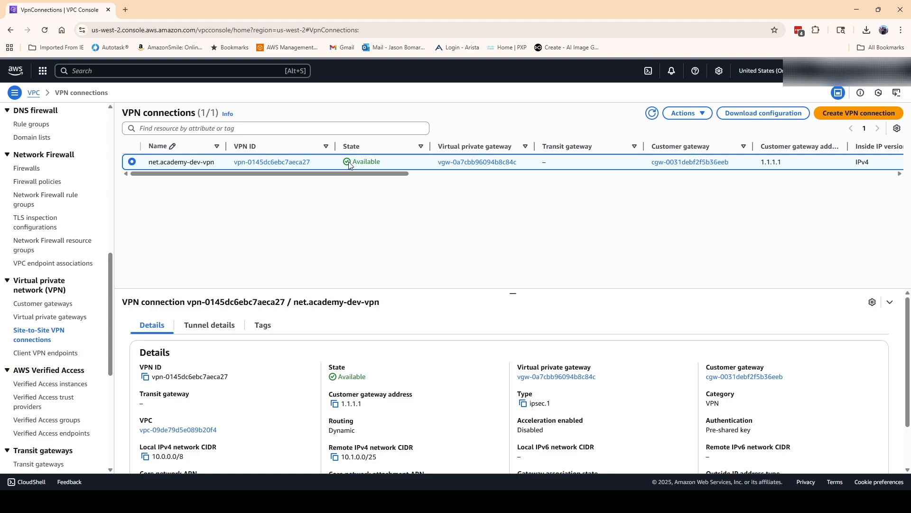
pyautogui.click(207, 327)
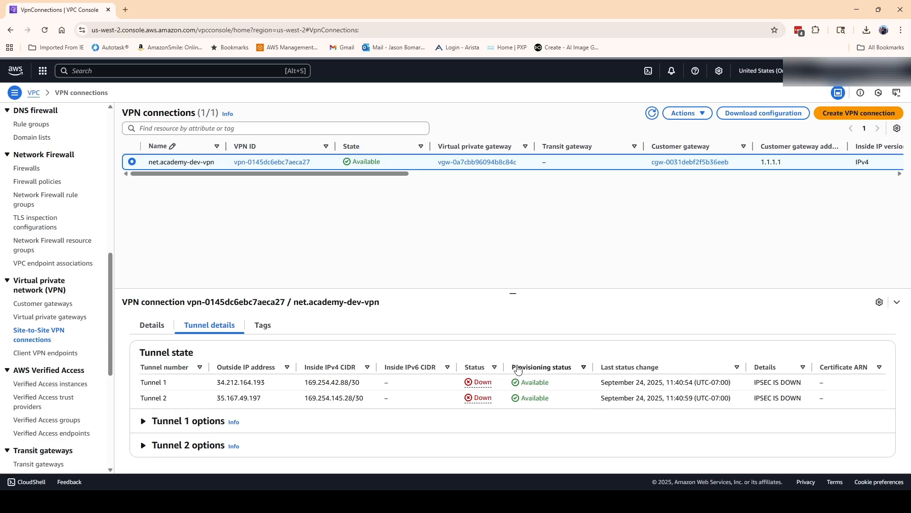
pyautogui.click(153, 325)
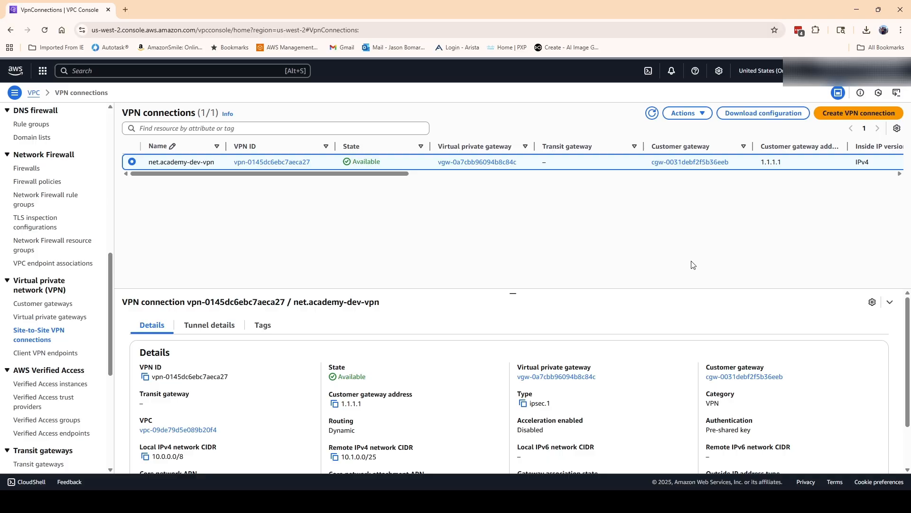
# Start the configuration download for net.academy-dev-vpn with vendor Cisco Systems, Inc. and platform CSRv AMI
pyautogui.click(758, 114)
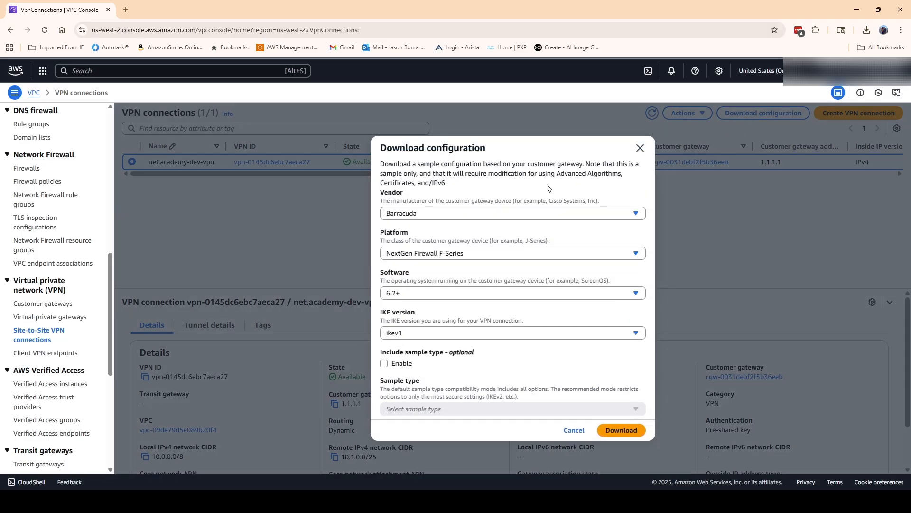
pyautogui.click(450, 218)
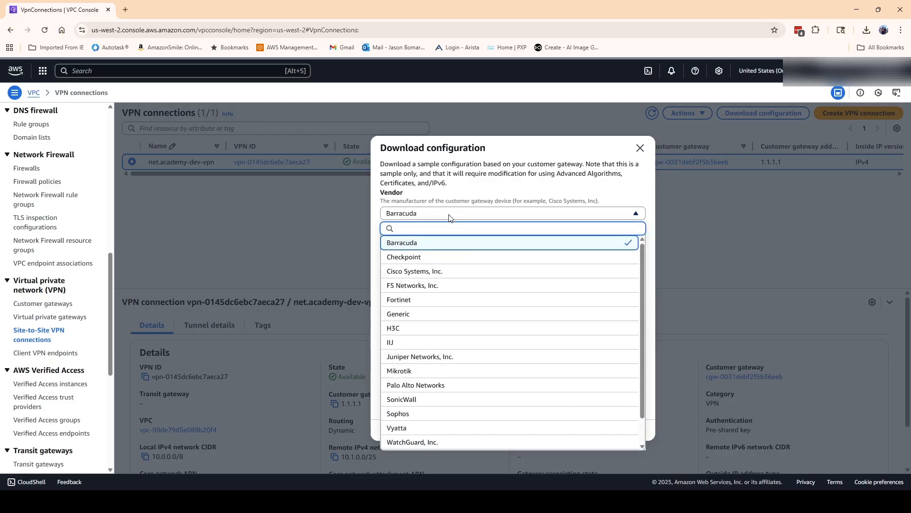
pyautogui.click(429, 273)
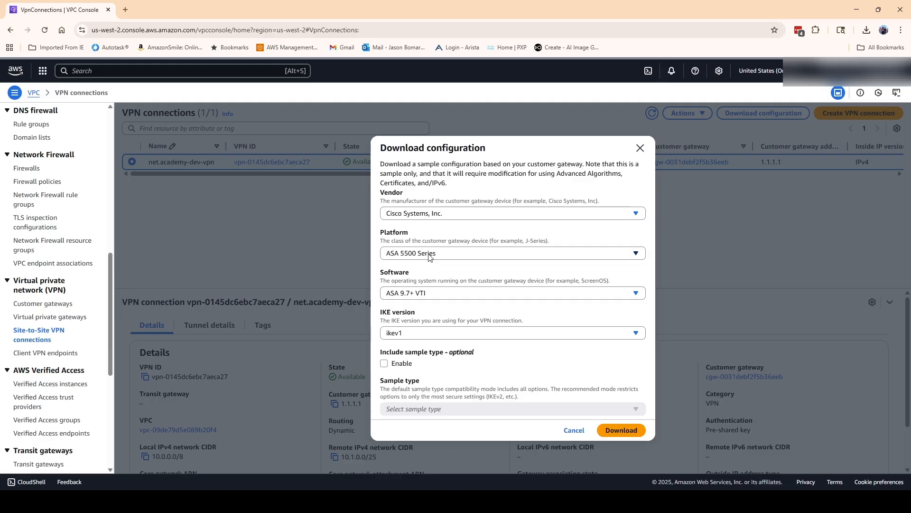
pyautogui.click(429, 256)
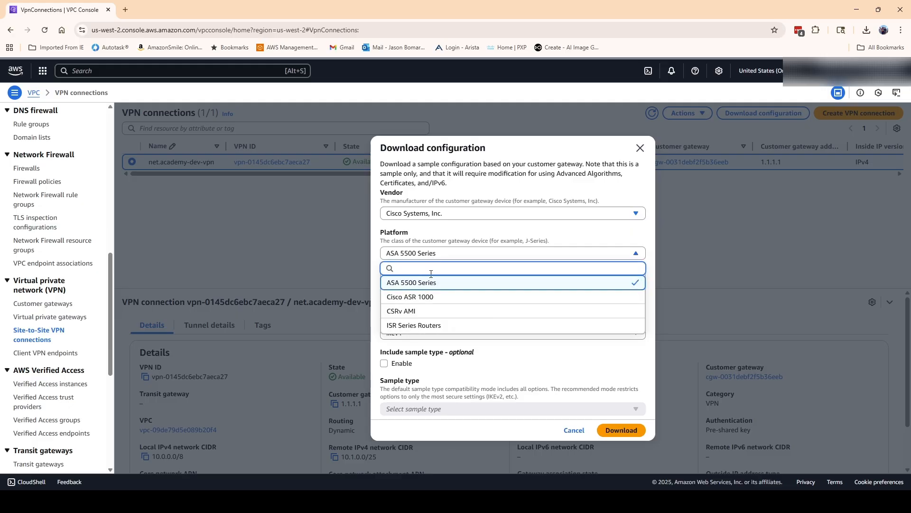
pyautogui.click(434, 312)
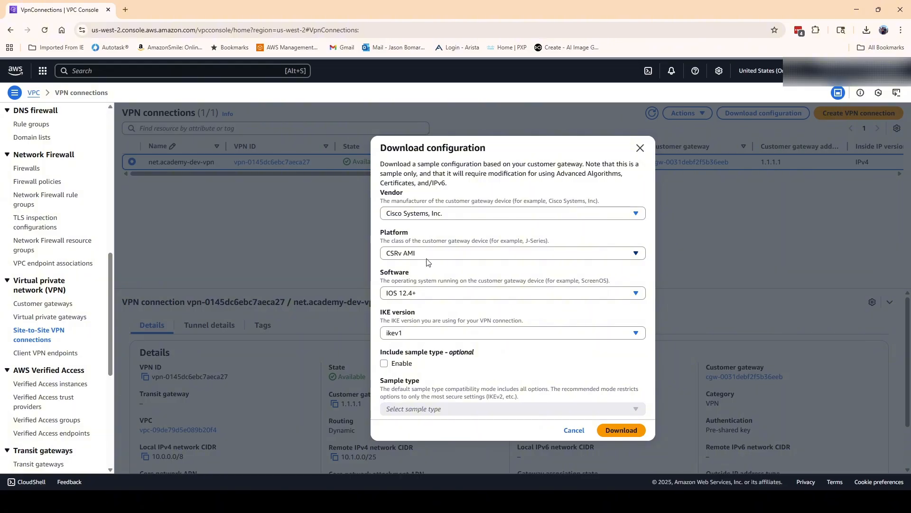
# Check the software choice for the configuration download, keeping IOS 12.4+, and set the IKE version to ikev2
pyautogui.click(432, 293)
pyautogui.click(431, 297)
pyautogui.click(420, 341)
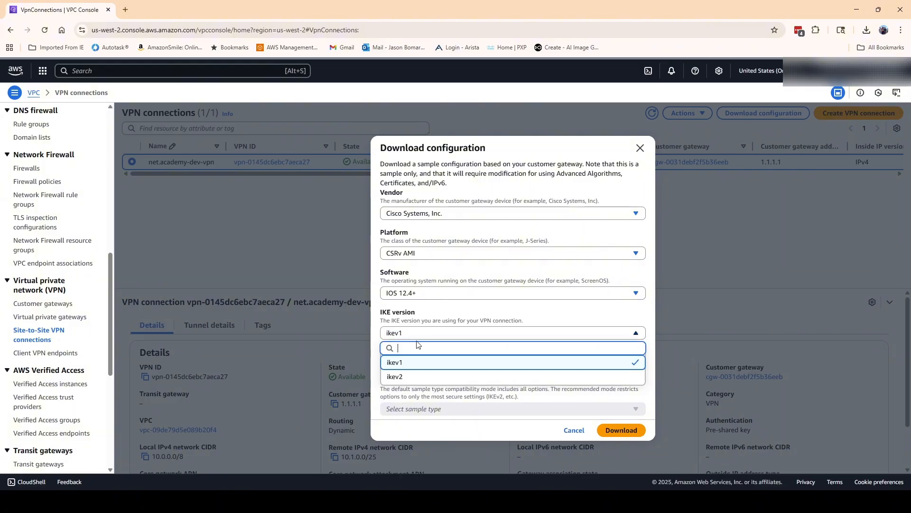
pyautogui.click(419, 377)
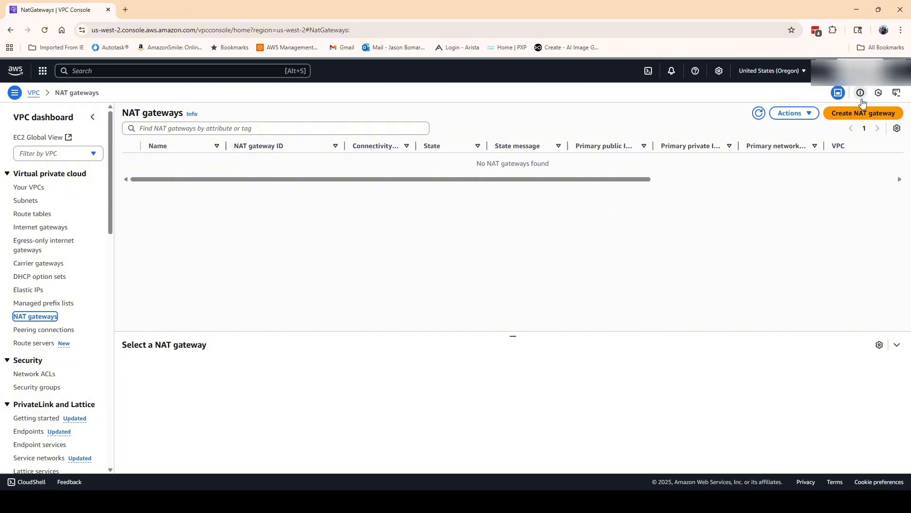
# Start a new NAT gateway named net.academy-dev-nat-gw in the public subnet net.academy-dev-sub1-pub
pyautogui.click(863, 118)
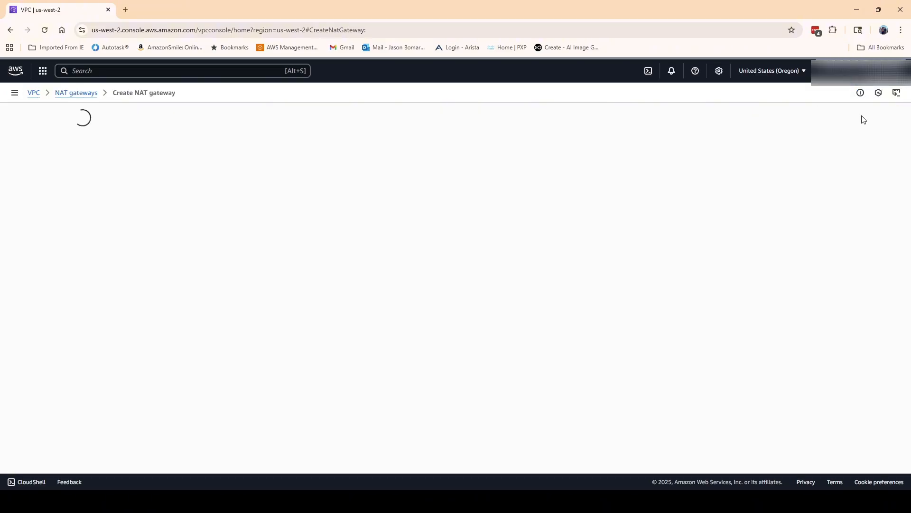
pyautogui.click(185, 183)
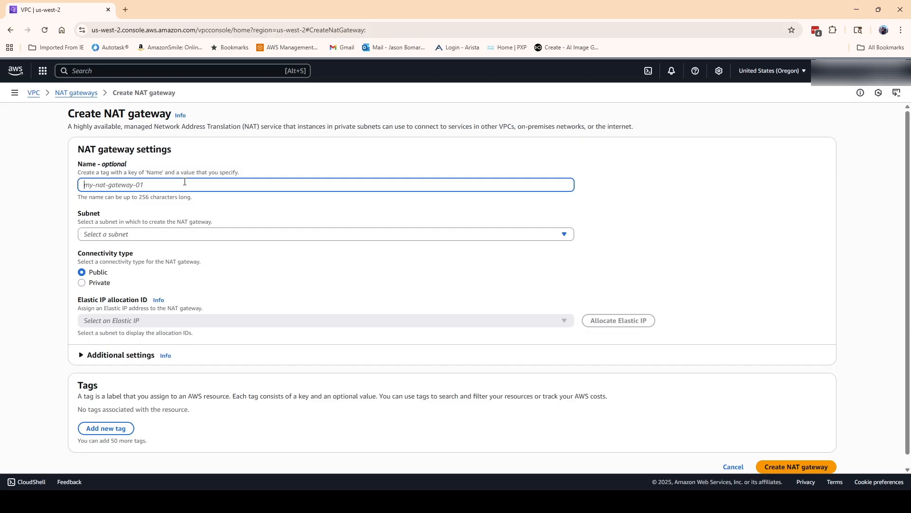
pyautogui.write('net')
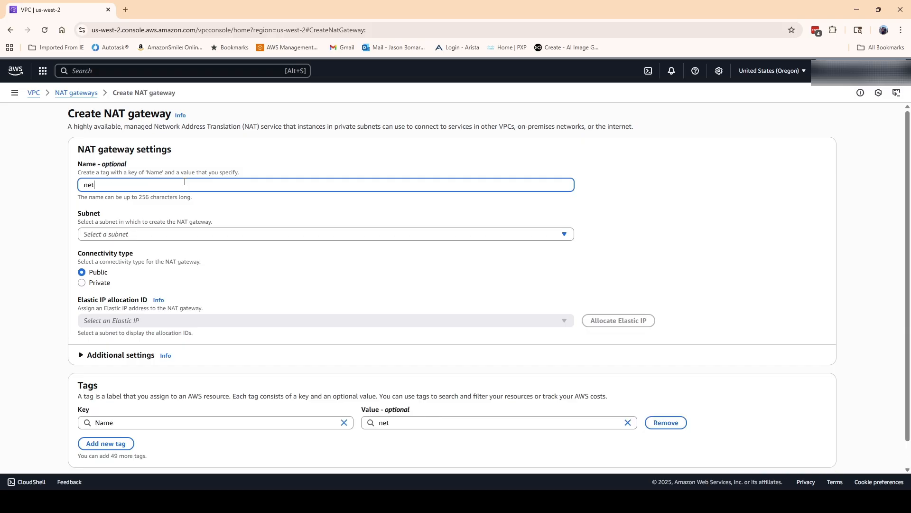
pyautogui.write('.academy-dev-nat-g')
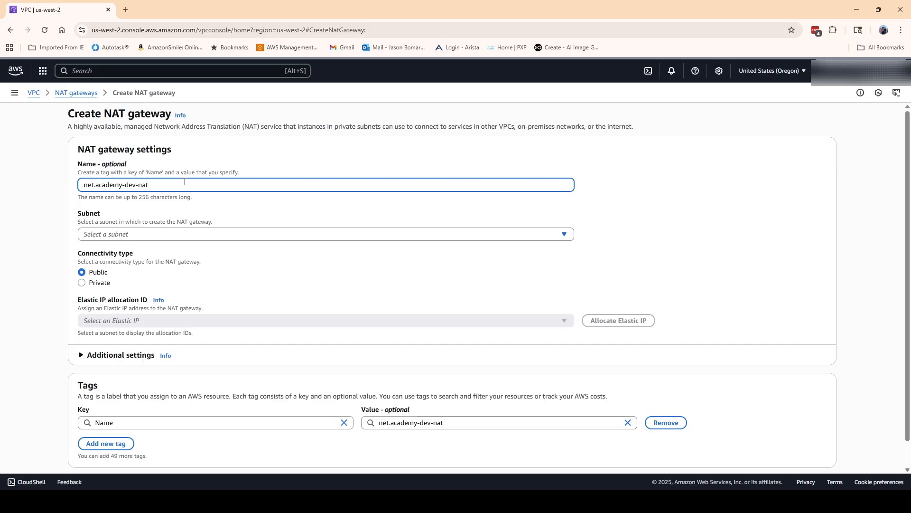
pyautogui.write('w')
pyautogui.click(150, 234)
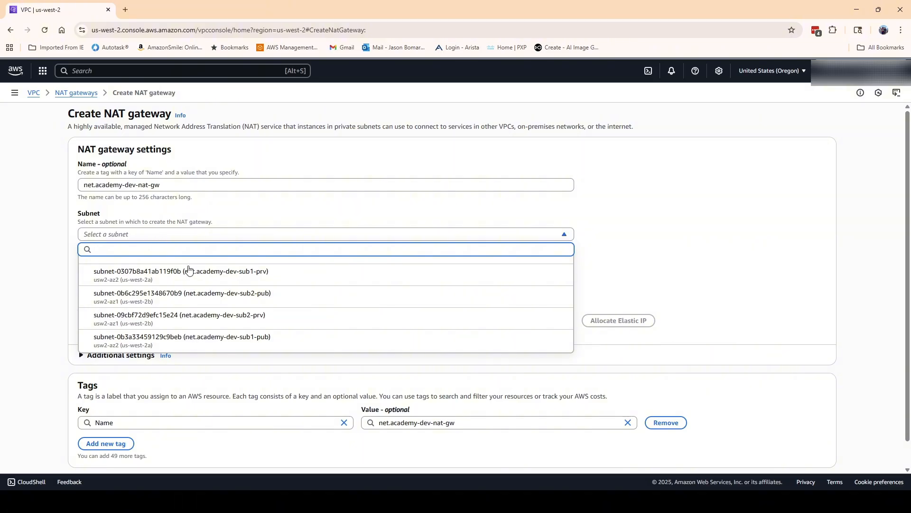
pyautogui.click(226, 341)
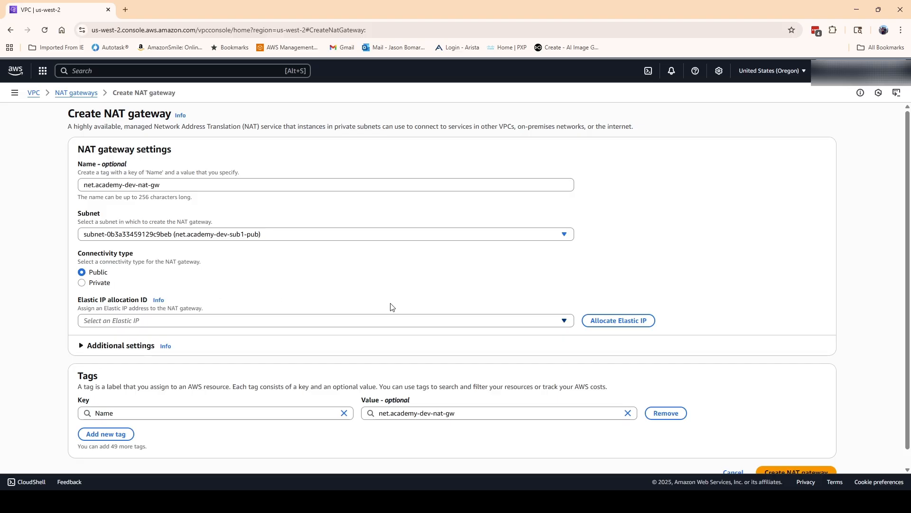
# Check the existing Elastic IPs and allocate a new Elastic IP for the NAT gateway
pyautogui.click(564, 323)
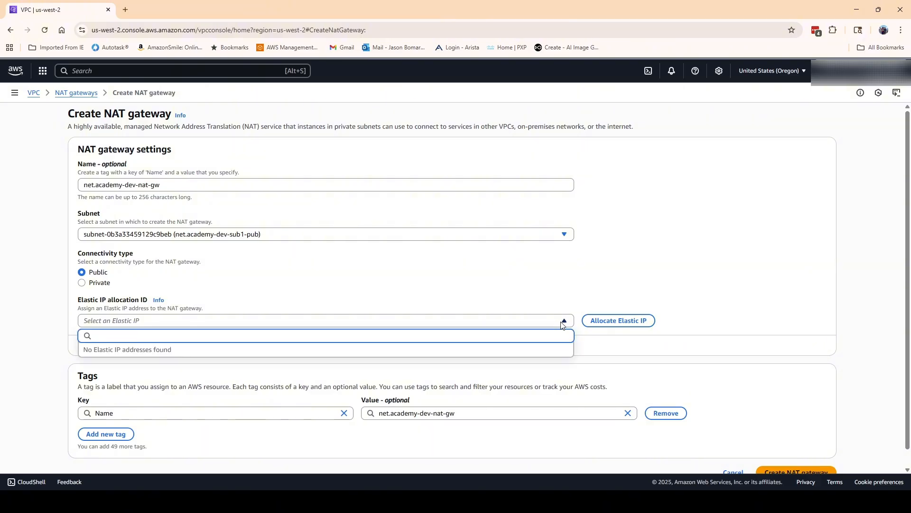
pyautogui.click(562, 325)
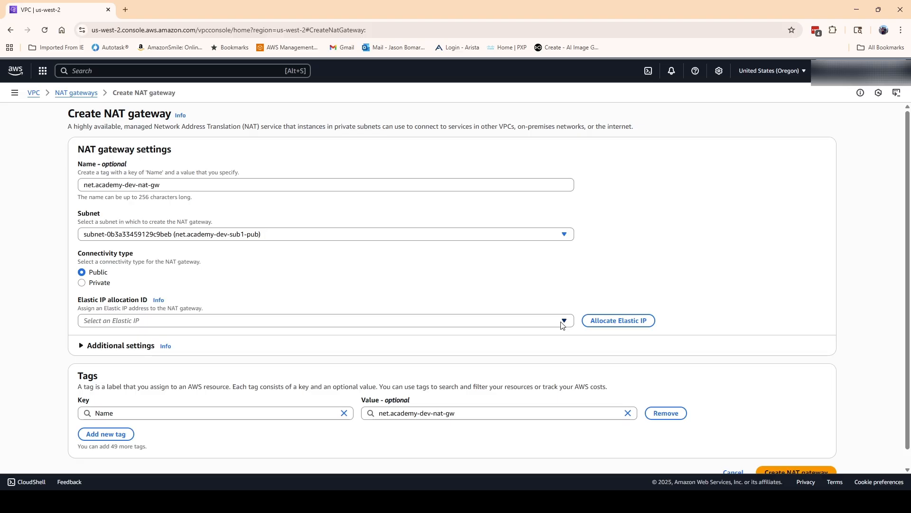
pyautogui.click(565, 323)
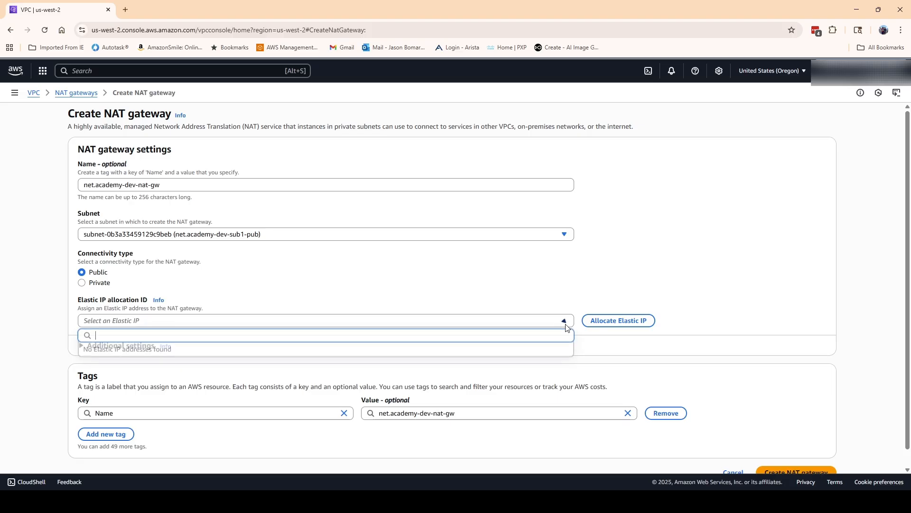
pyautogui.click(566, 325)
pyautogui.click(633, 321)
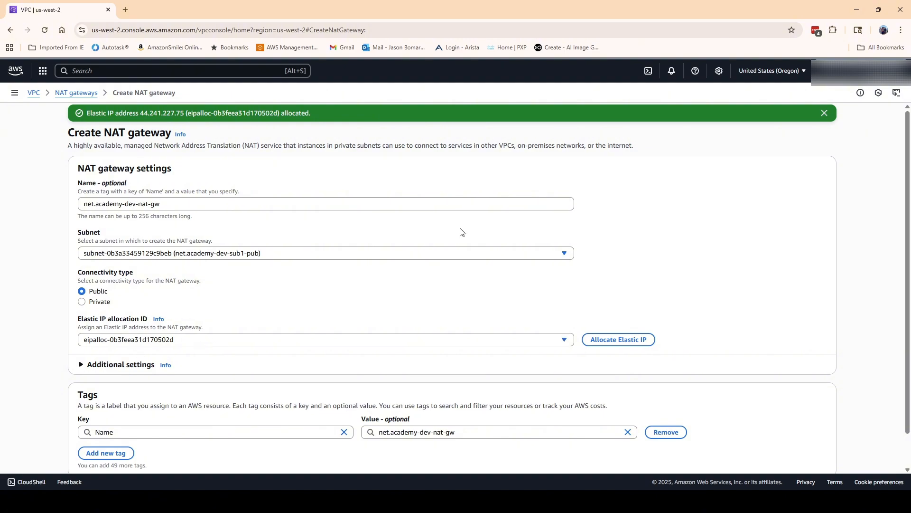
pyautogui.click(825, 113)
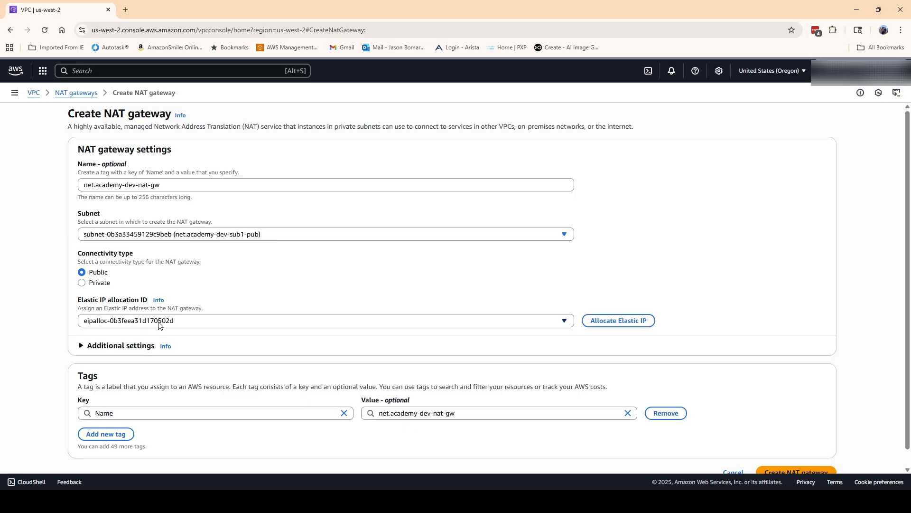
# Review the additional settings without entering a primary private IPv4 address, and create the public NAT gateway
pyautogui.scroll(-1, 160, 325)
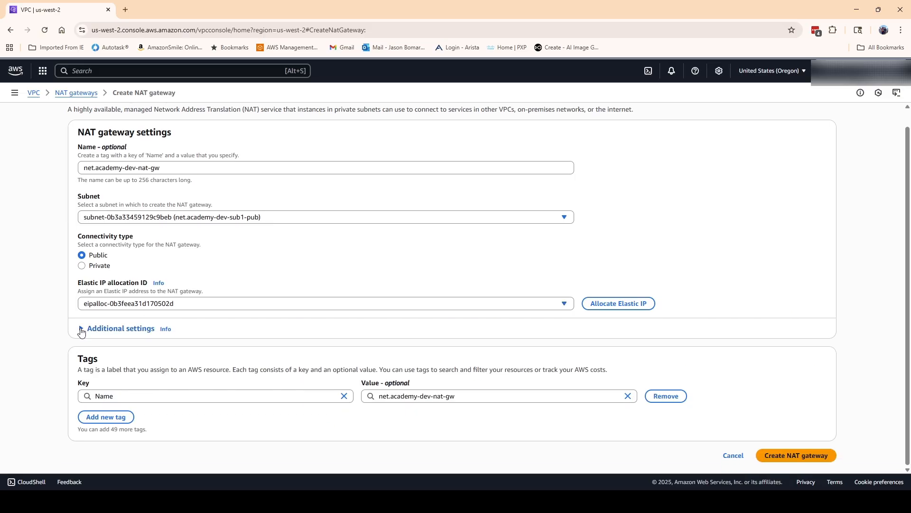
pyautogui.click(82, 329)
pyautogui.scroll(-1, 82, 323)
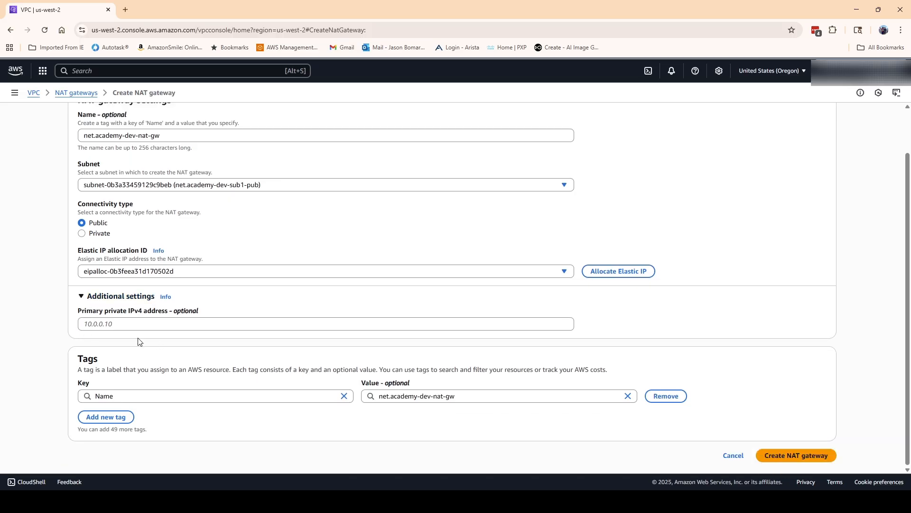
pyautogui.click(81, 296)
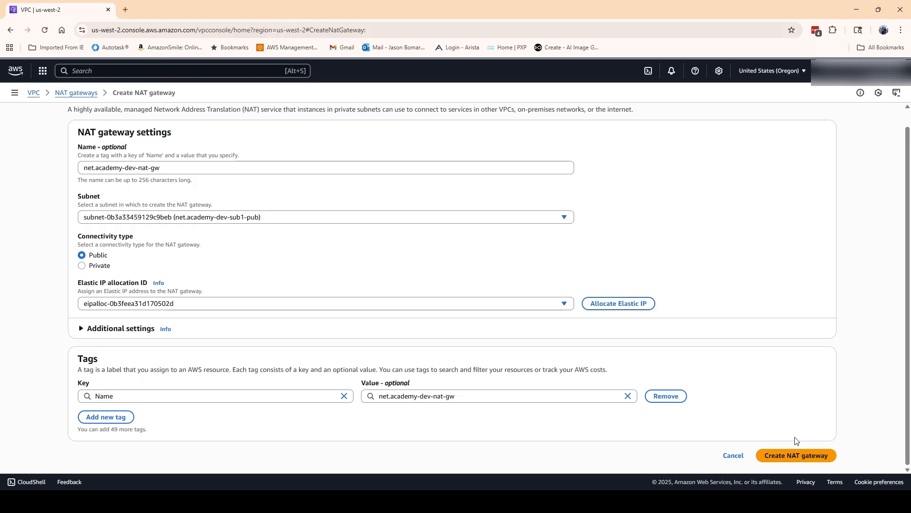
pyautogui.click(784, 456)
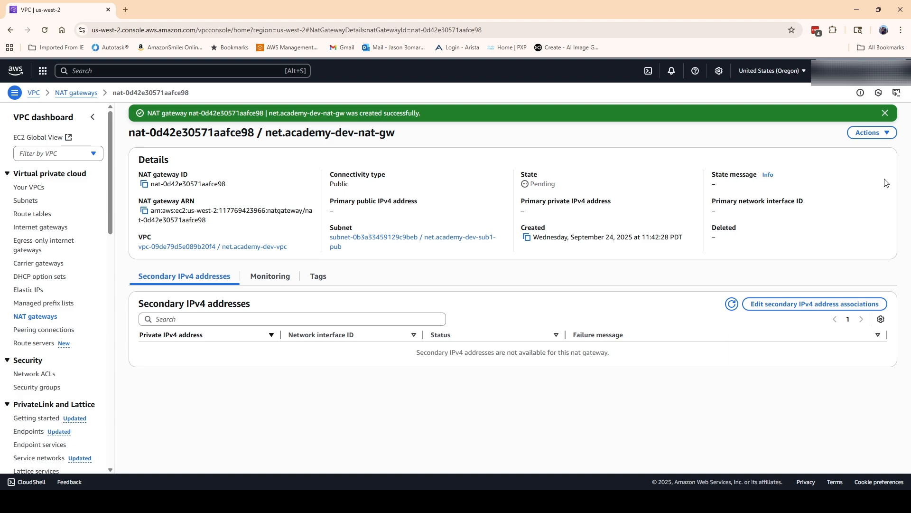
pyautogui.click(885, 114)
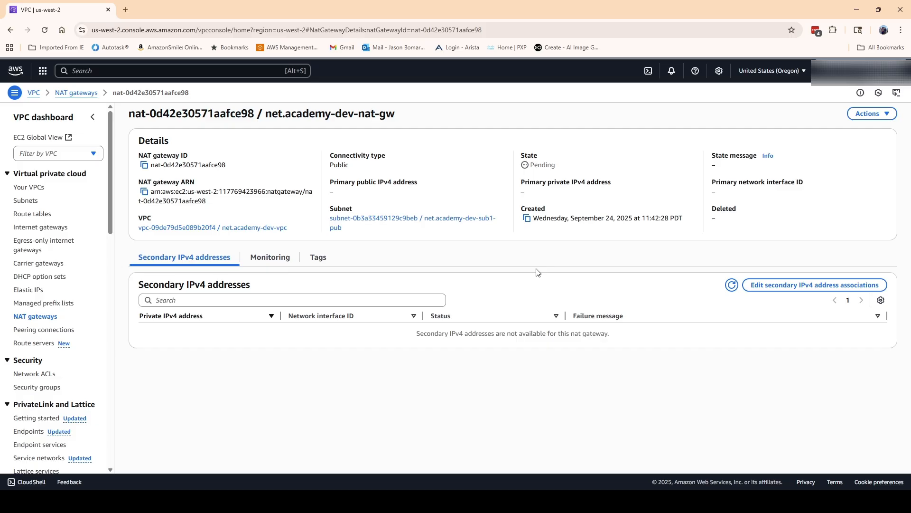
# Check the state and IP addresses of net.academy-dev-nat-gw in the NAT gateways list and on its details page
pyautogui.click(76, 93)
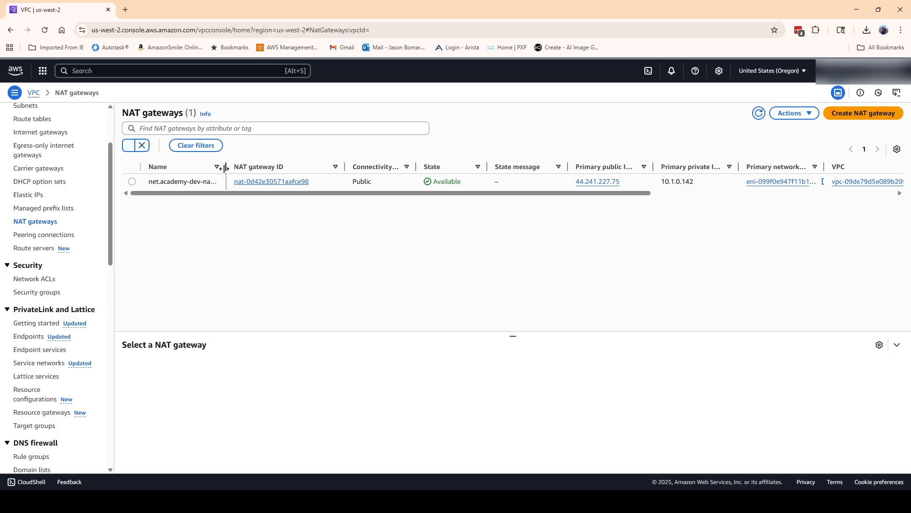
pyautogui.moveTo(226, 166); pyautogui.dragTo(260, 167)
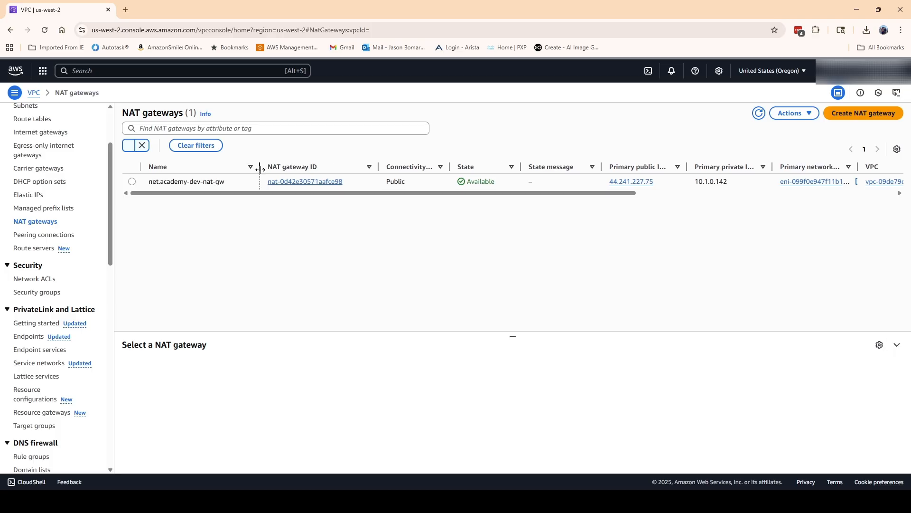
pyautogui.click(131, 182)
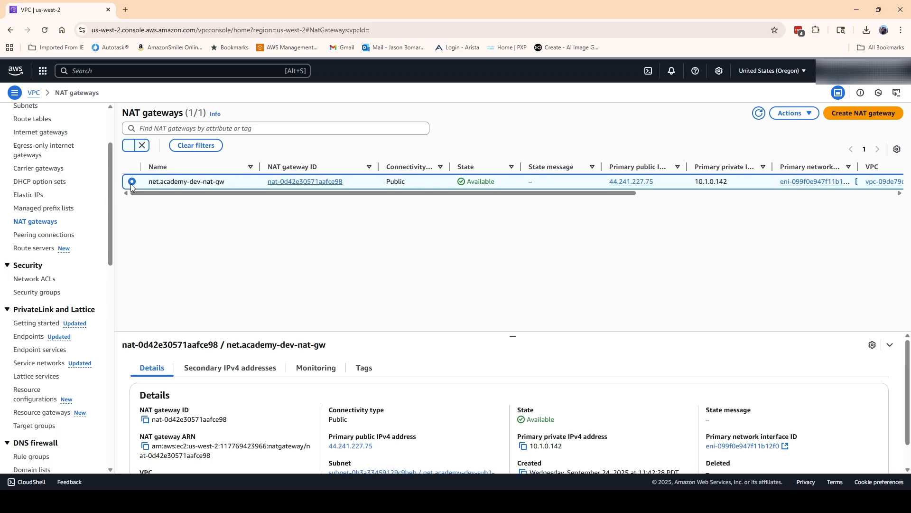
pyautogui.click(280, 182)
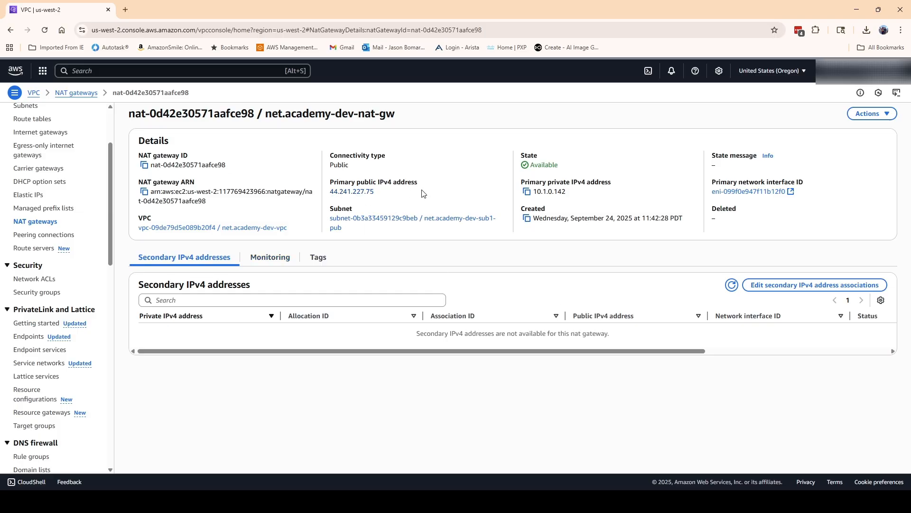
pyautogui.click(76, 93)
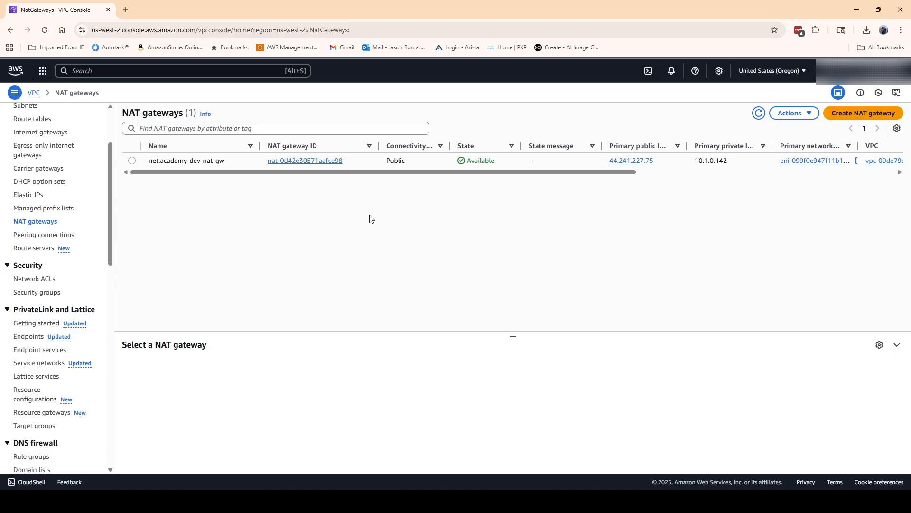
# Create a route table named net.academy-dev-pub-rtb in the net.academy-dev-vpc VPC
pyautogui.hotkey('alt', 'Left')
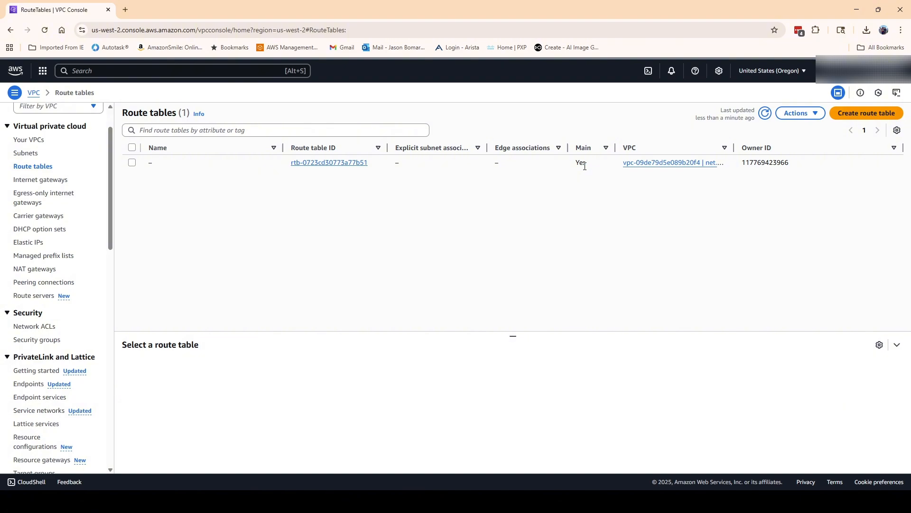
pyautogui.click(867, 113)
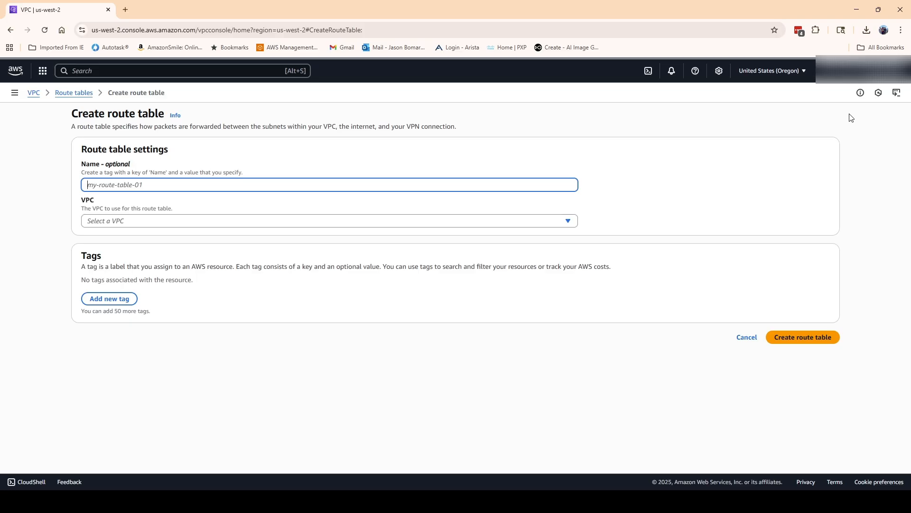
pyautogui.write('n')
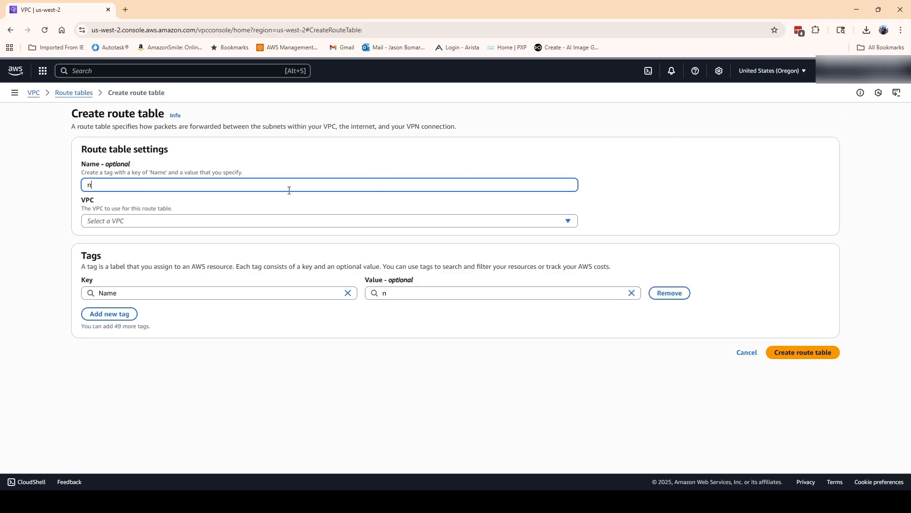
pyautogui.write('et.academy-dev-pub')
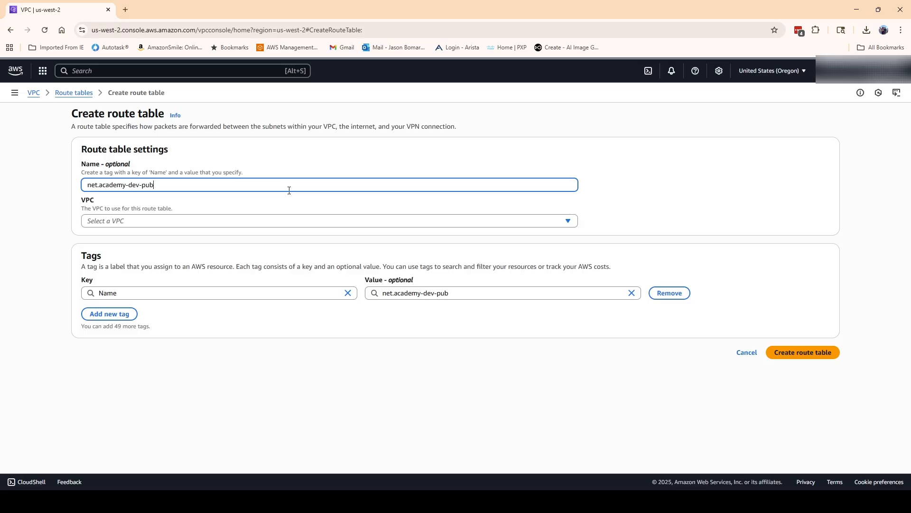
pyautogui.write('-rtb')
pyautogui.click(263, 221)
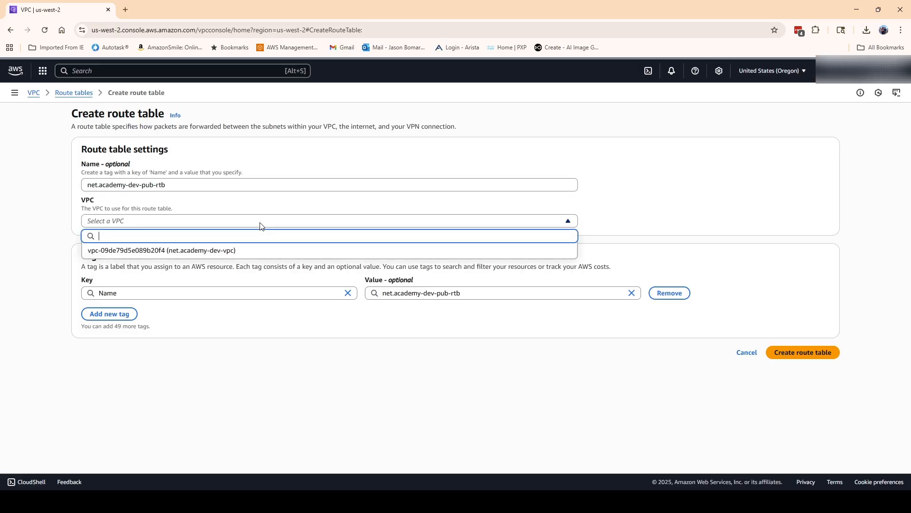
pyautogui.click(205, 250)
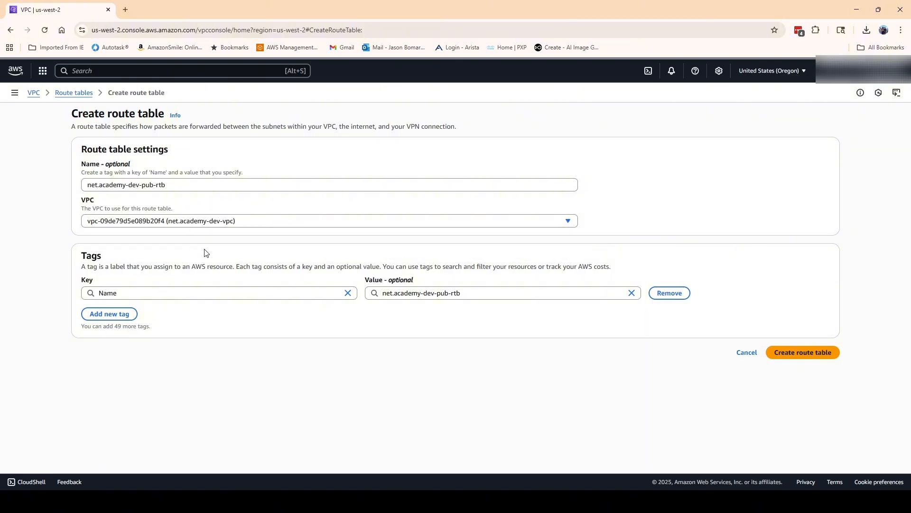
pyautogui.click(804, 354)
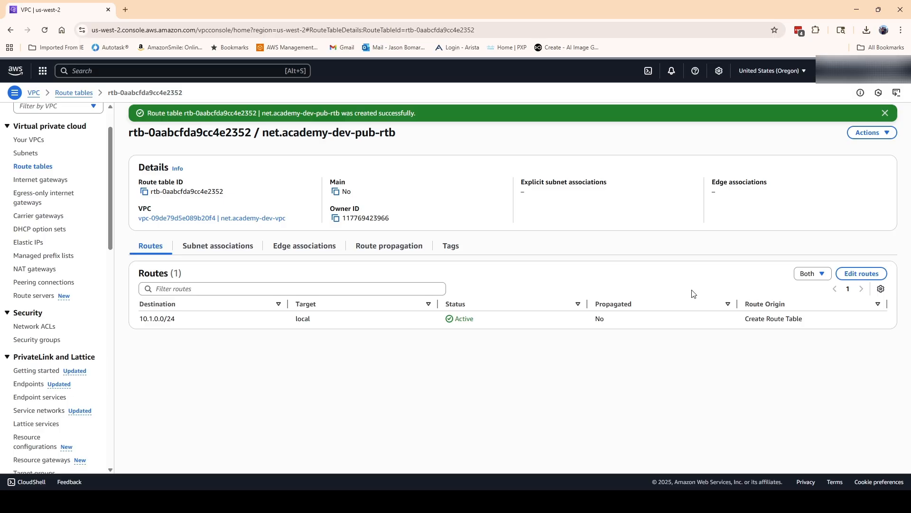
# Associate the subnets net.academy-dev-sub1-pub and net.academy-dev-sub2-pub with the net.academy-dev-pub-rtb route table
pyautogui.click(201, 246)
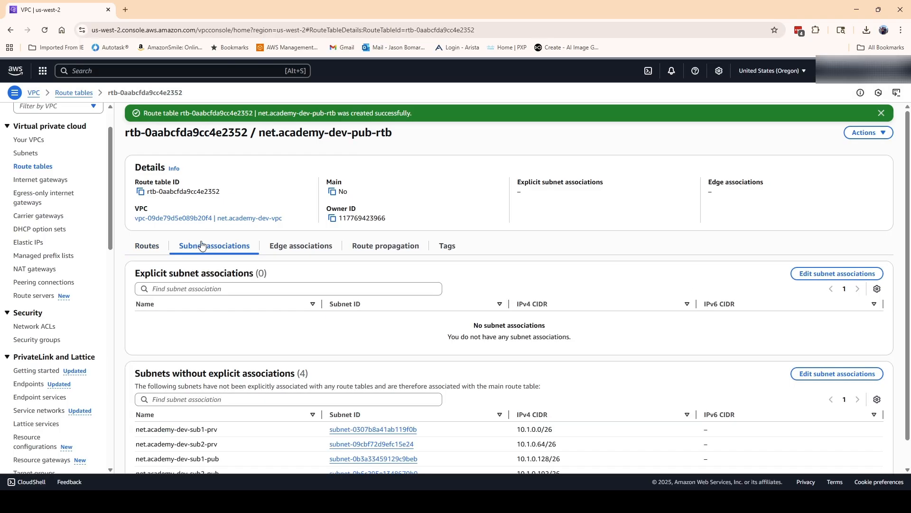
pyautogui.scroll(-2, 231, 331)
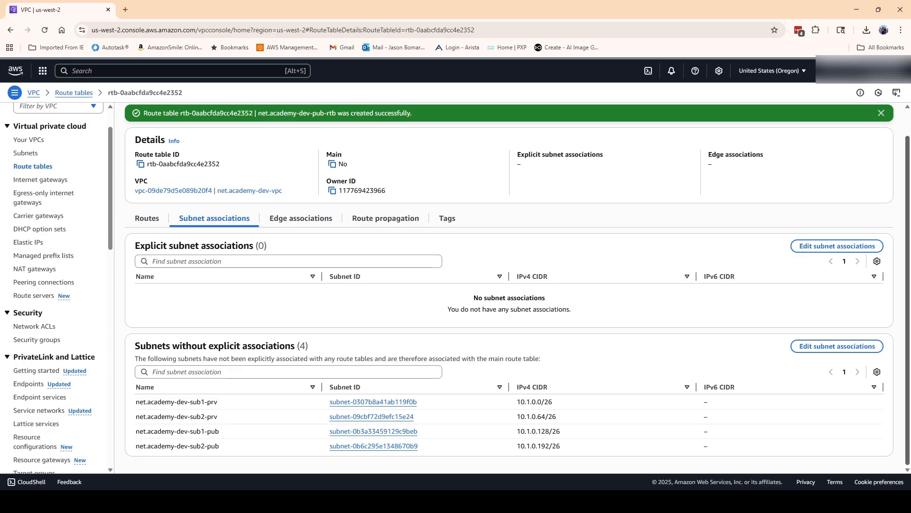
pyautogui.click(854, 246)
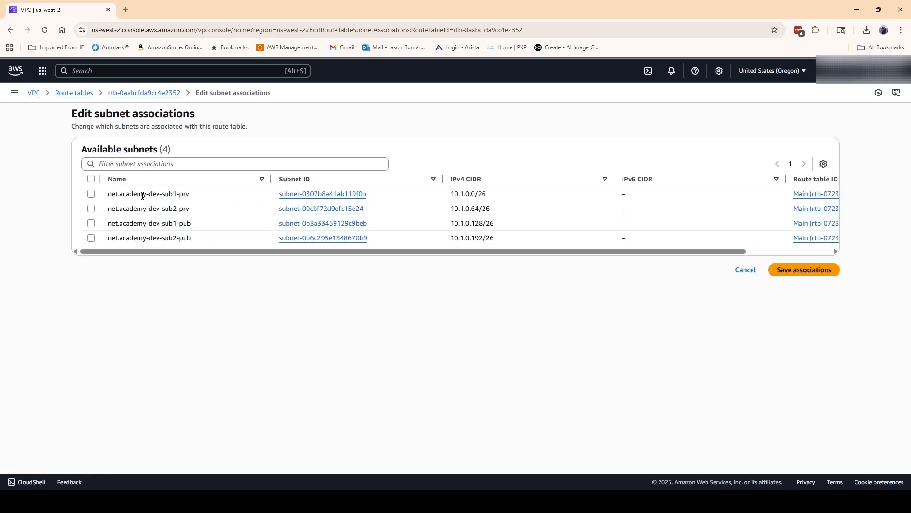
pyautogui.click(91, 193)
pyautogui.click(91, 194)
pyautogui.click(91, 223)
pyautogui.click(91, 238)
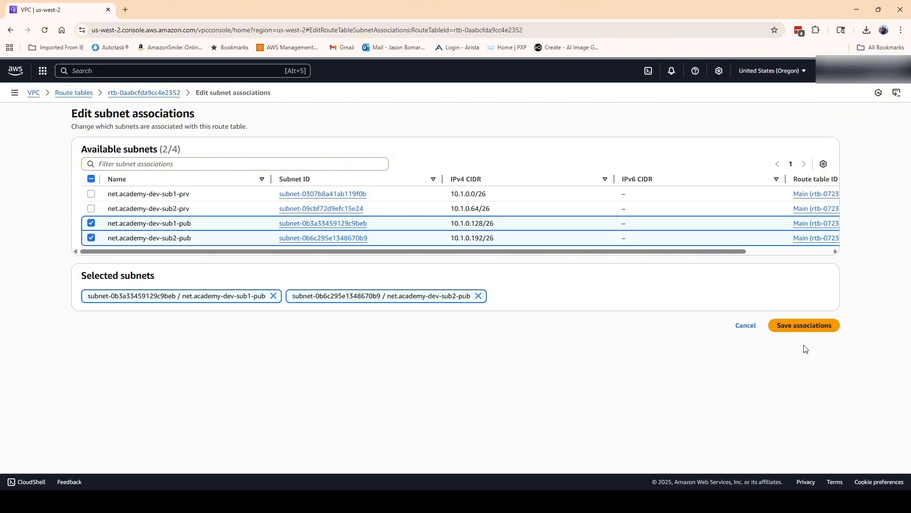
pyautogui.click(810, 326)
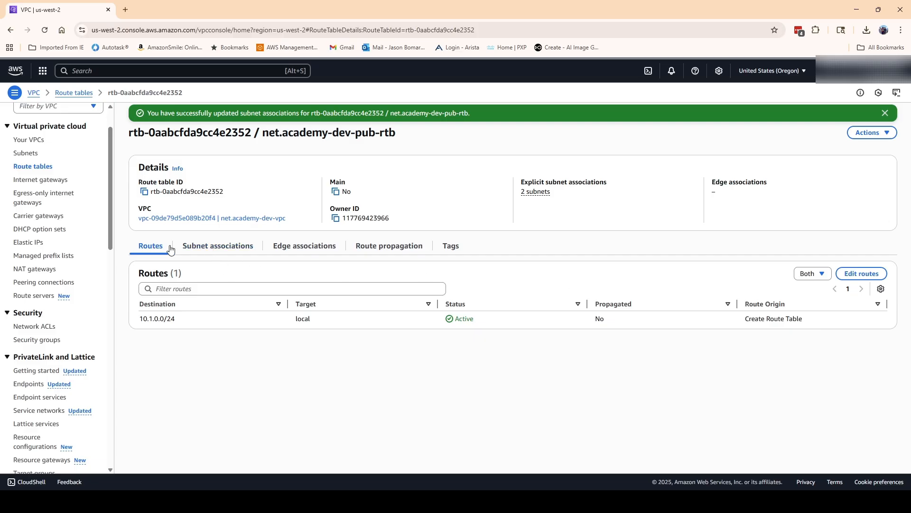
# Add a 0.0.0.0/0 route to net.academy-dev-pub-rtb targeting the internet gateway net.academy-dev-igw, and save the routes
pyautogui.click(862, 274)
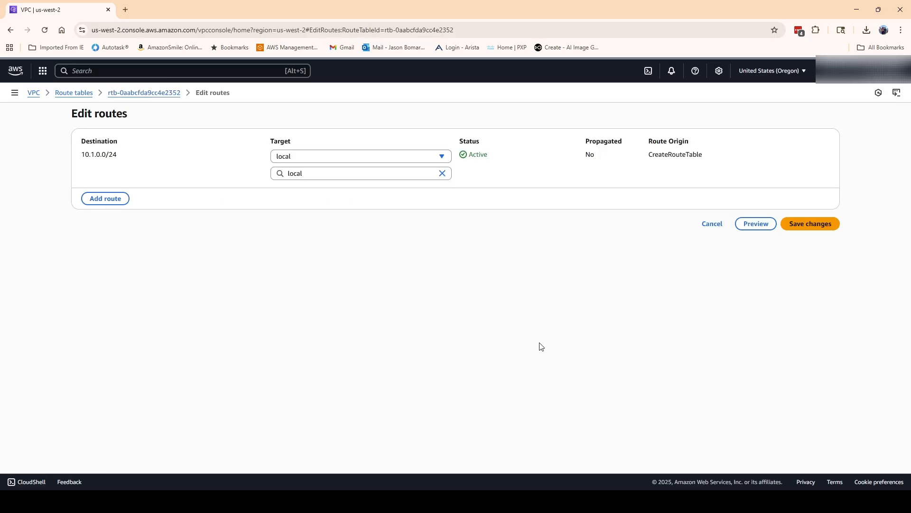
pyautogui.click(105, 200)
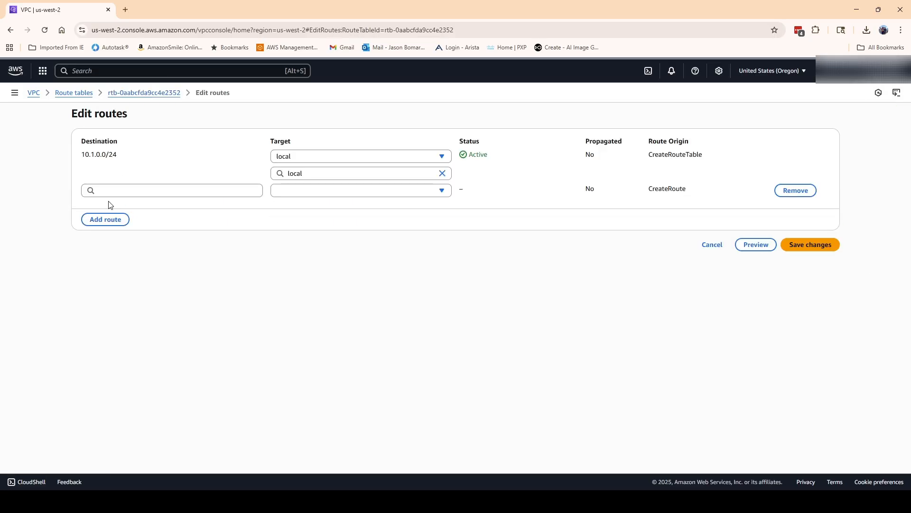
pyautogui.click(110, 191)
pyautogui.click(104, 207)
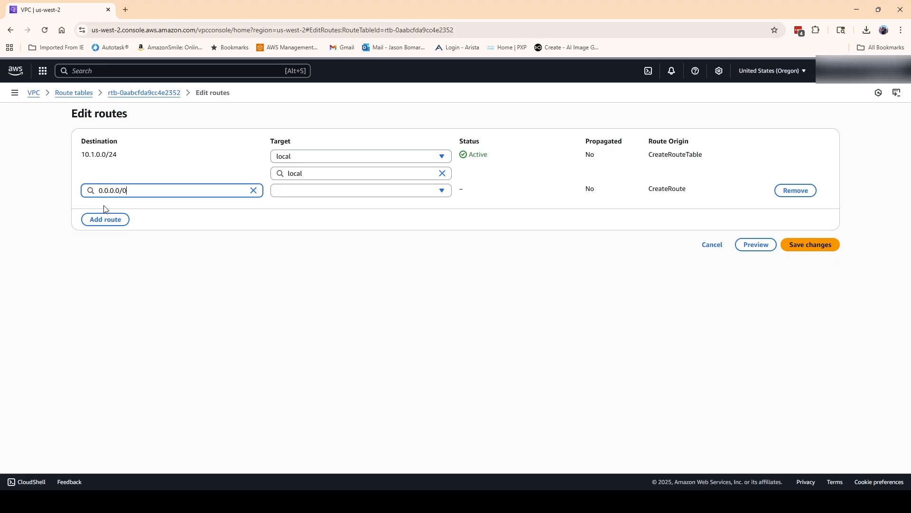
pyautogui.click(311, 195)
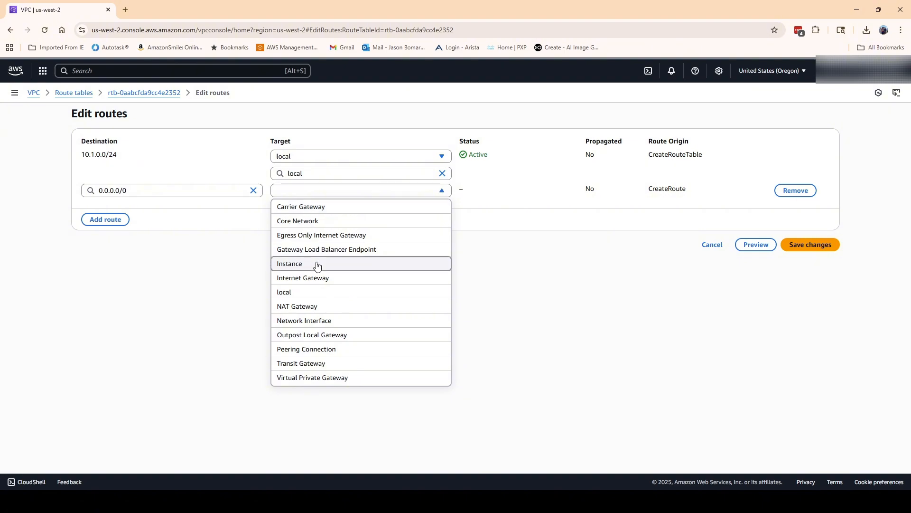
pyautogui.click(316, 278)
pyautogui.click(312, 207)
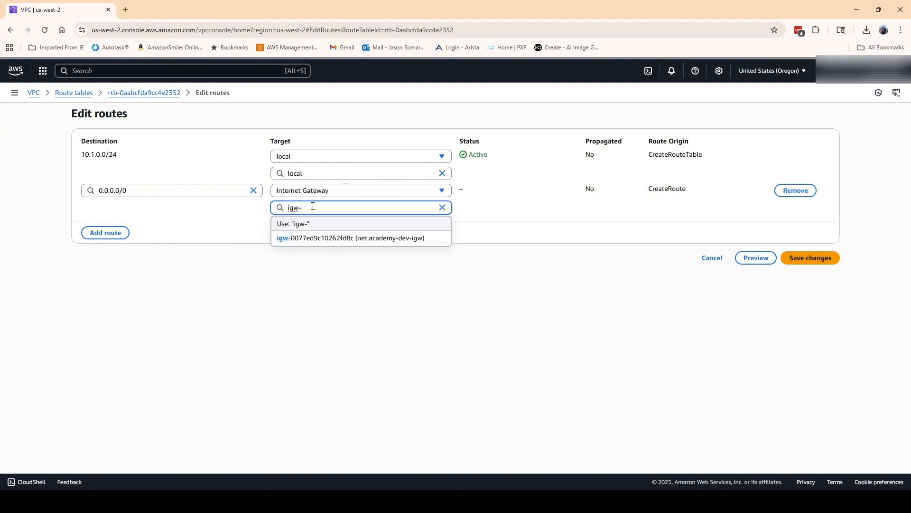
pyautogui.click(321, 239)
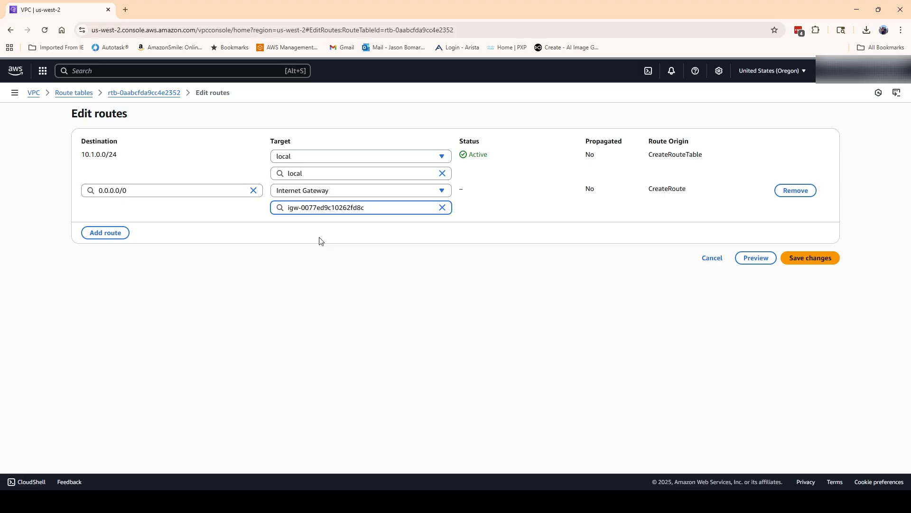
pyautogui.click(807, 258)
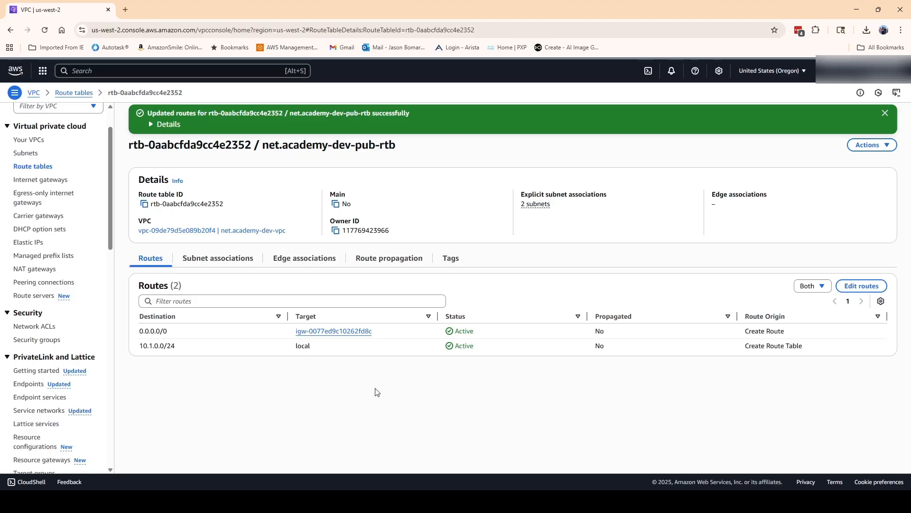
# Create a route table named net.academy-dev-prv-rtb in the net.academy-dev-vpc VPC
pyautogui.click(82, 93)
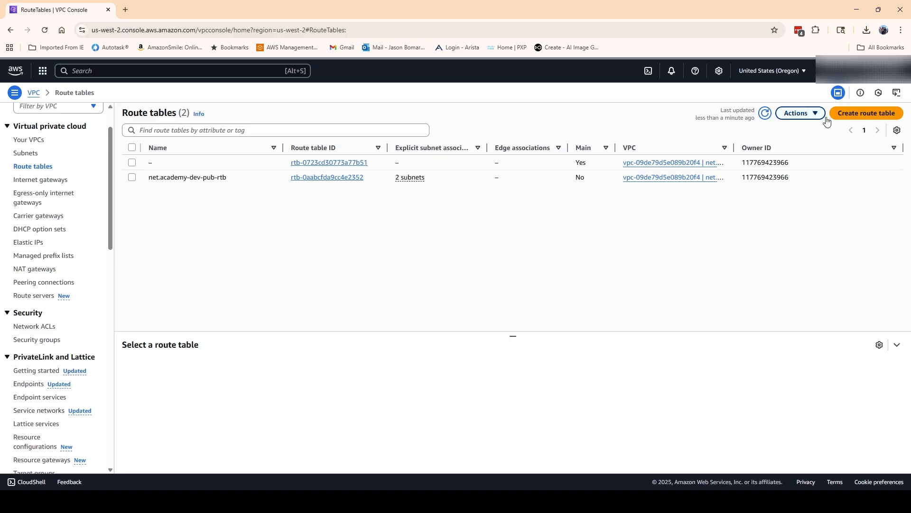
pyautogui.click(891, 114)
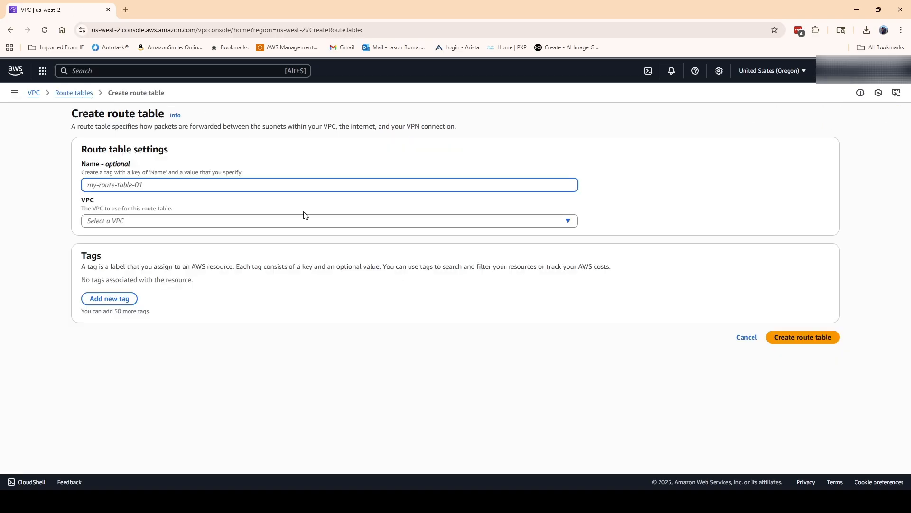
pyautogui.write('net')
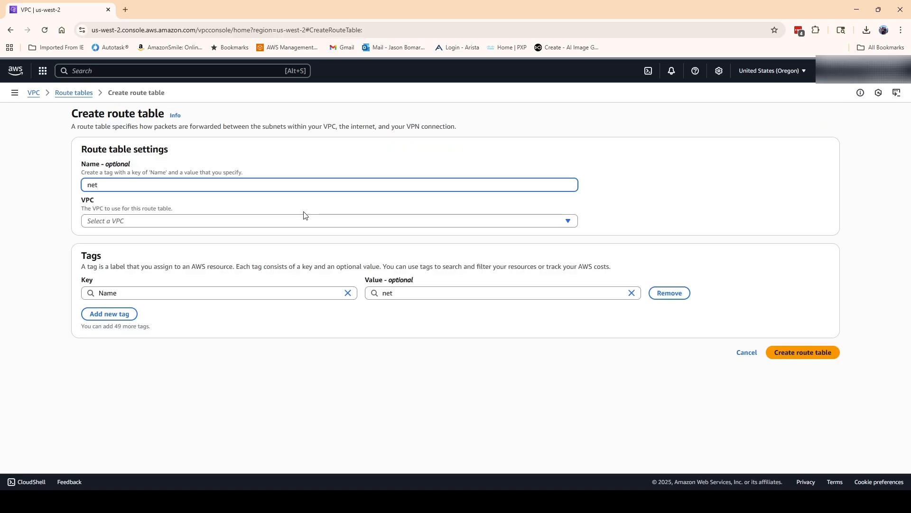
pyautogui.write('.academy-')
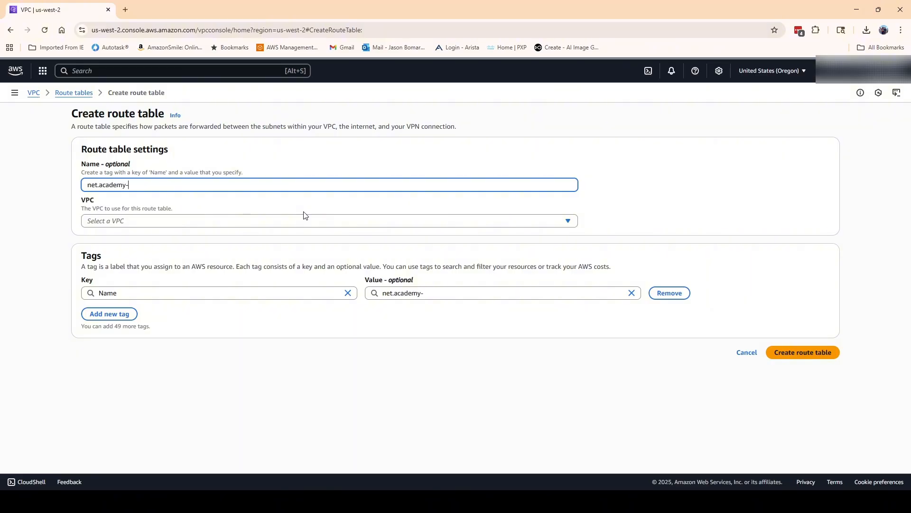
pyautogui.write('de')
pyautogui.write('v')
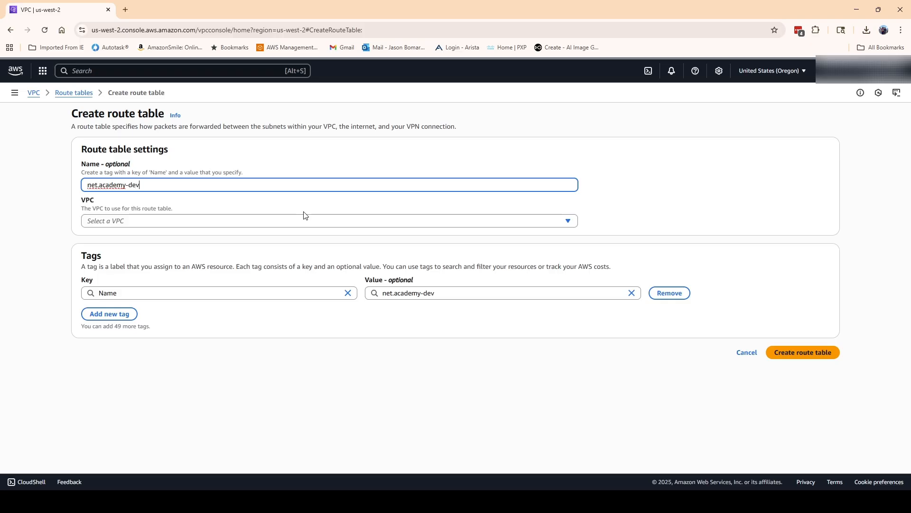
pyautogui.write('-prv-rtb')
pyautogui.click(276, 223)
pyautogui.click(239, 250)
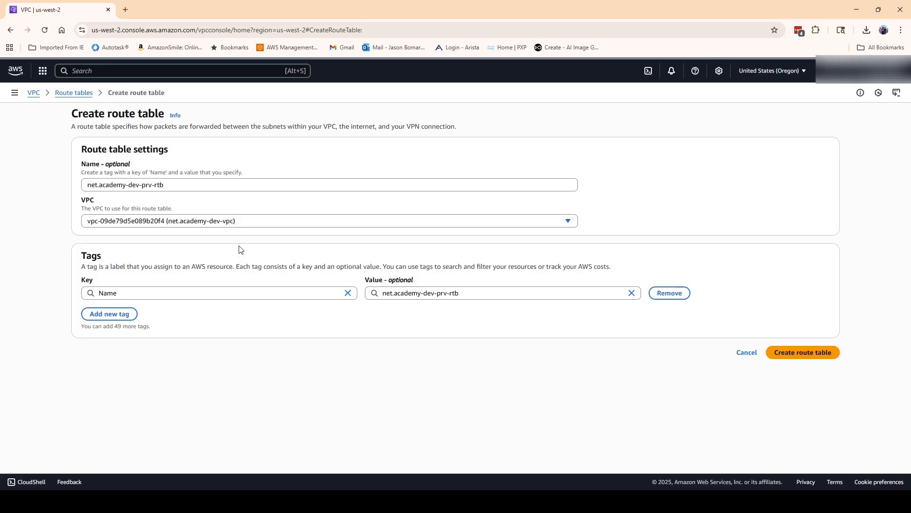
pyautogui.click(826, 359)
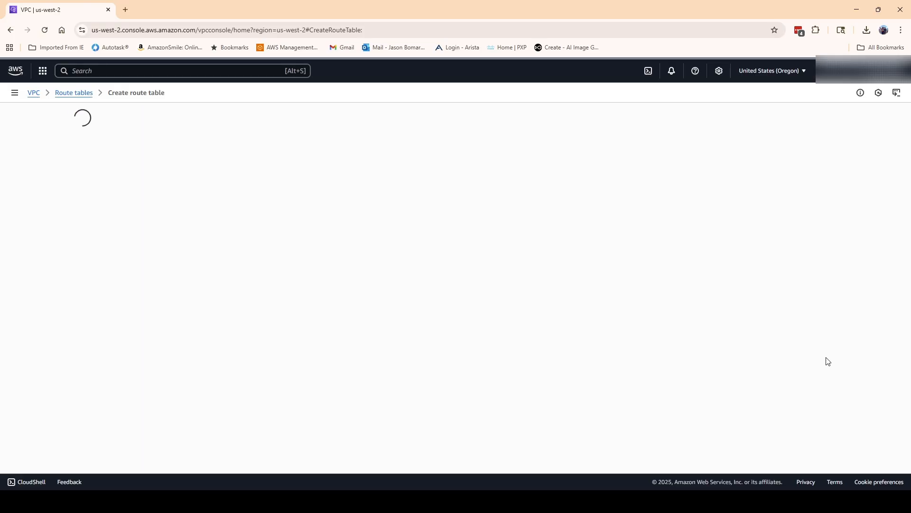
# Associate the subnets net.academy-dev-sub1-prv and net.academy-dev-sub2-prv with the net.academy-dev-prv-rtb route table
pyautogui.click(239, 247)
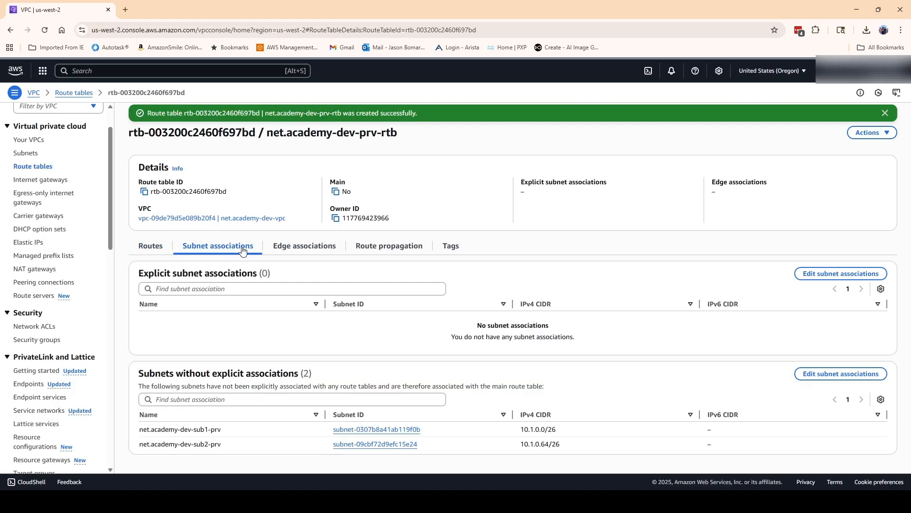
pyautogui.click(818, 274)
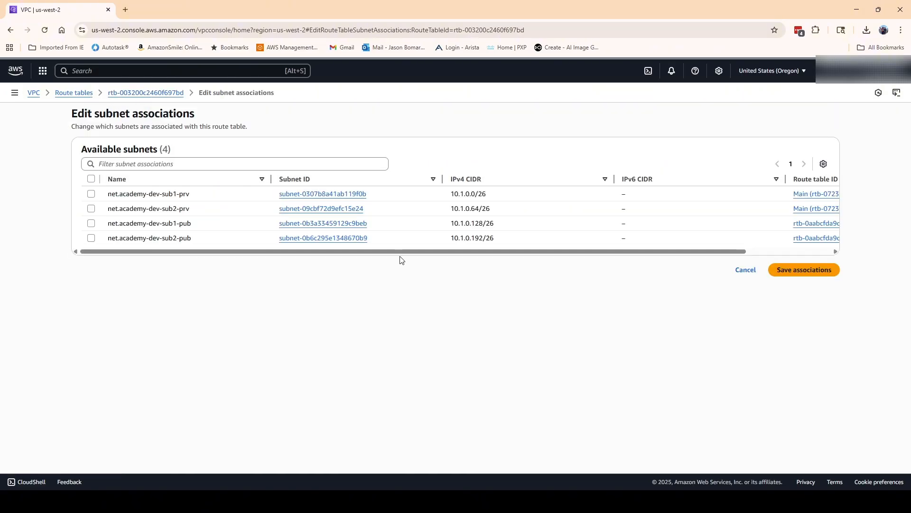
pyautogui.click(91, 194)
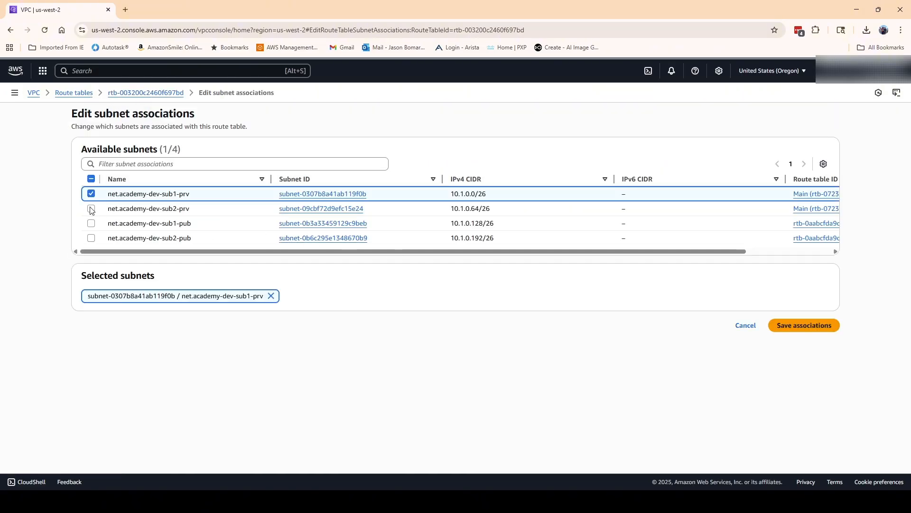
pyautogui.click(91, 209)
pyautogui.click(824, 323)
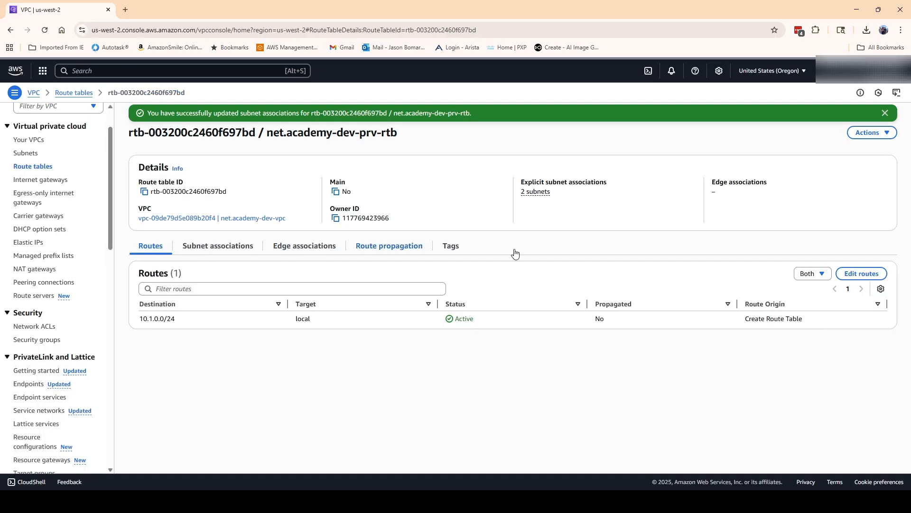
# Add a 0.0.0.0/0 route to net.academy-dev-prv-rtb targeting the NAT gateway net.academy-dev-nat-gw
pyautogui.click(862, 274)
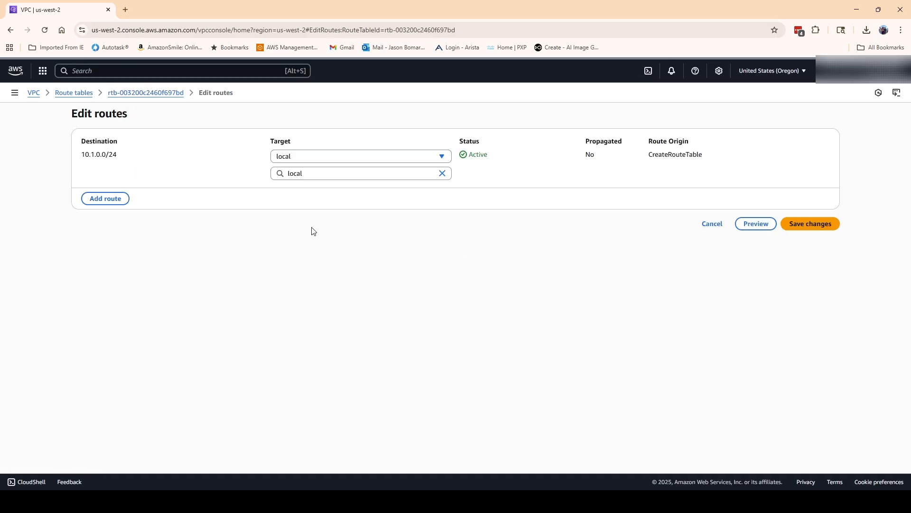
pyautogui.click(95, 199)
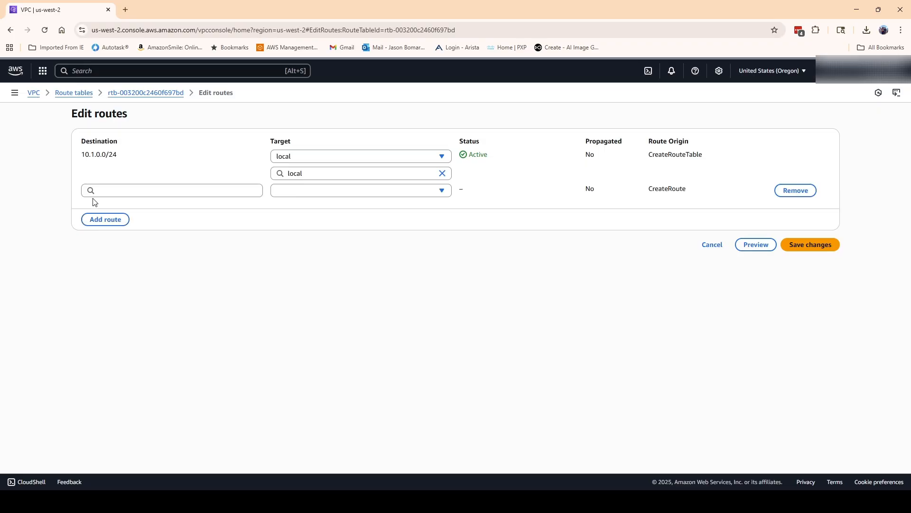
pyautogui.click(116, 188)
pyautogui.click(116, 209)
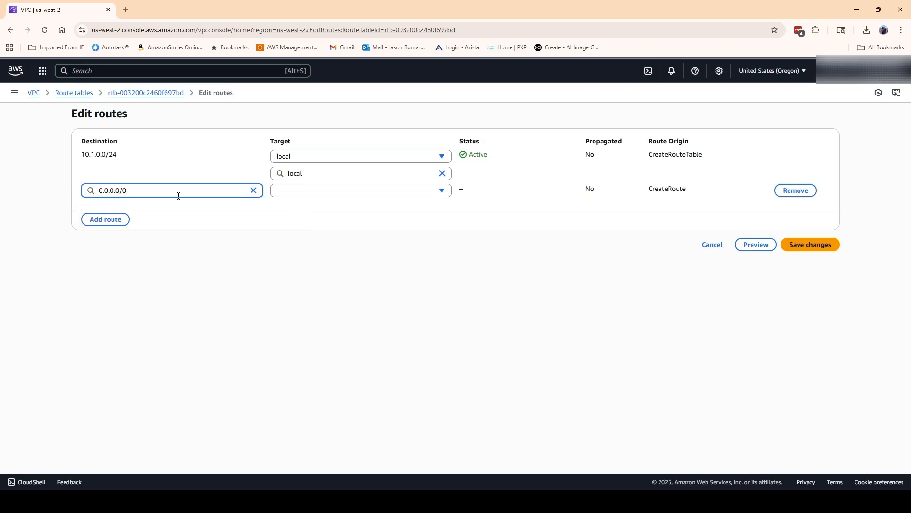
pyautogui.click(286, 193)
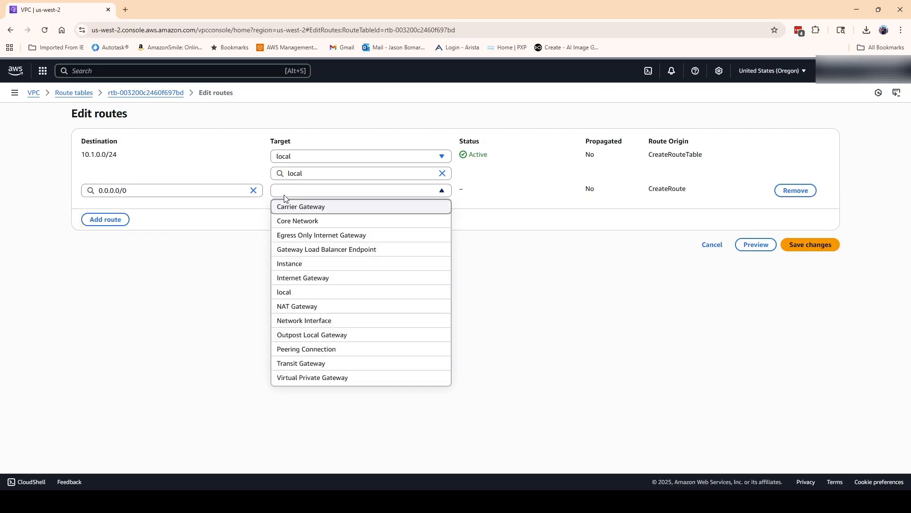
pyautogui.click(318, 308)
pyautogui.click(336, 208)
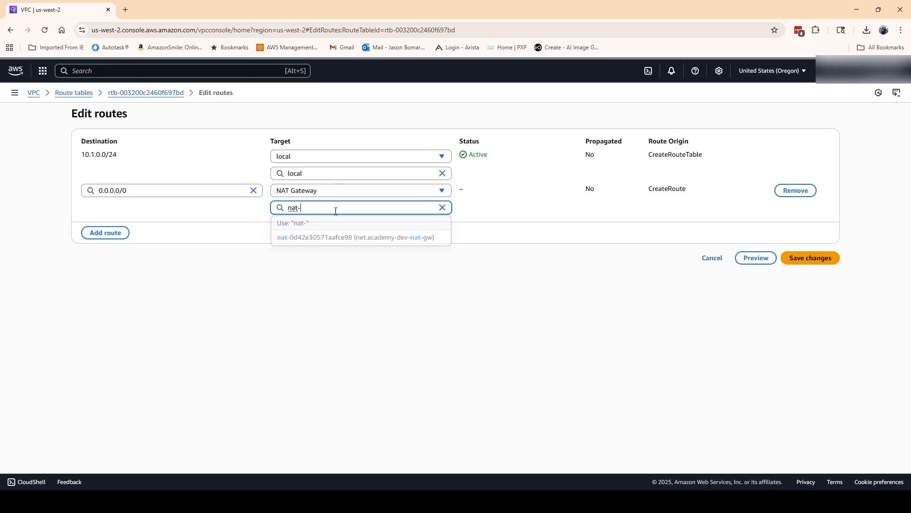
pyautogui.click(335, 239)
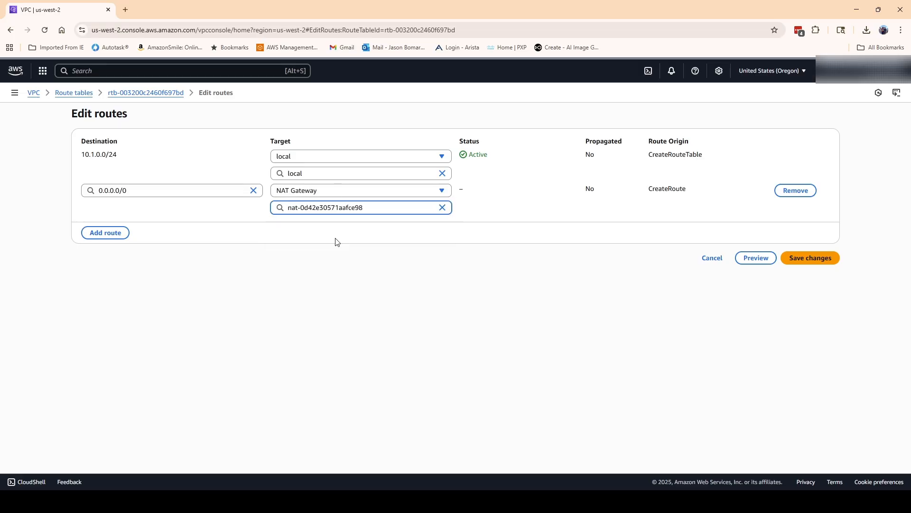
# Add a 10.0.0.0/8 route targeting the virtual private gateway net.academy-dev-vgw, and save the private route table's changes
pyautogui.click(103, 233)
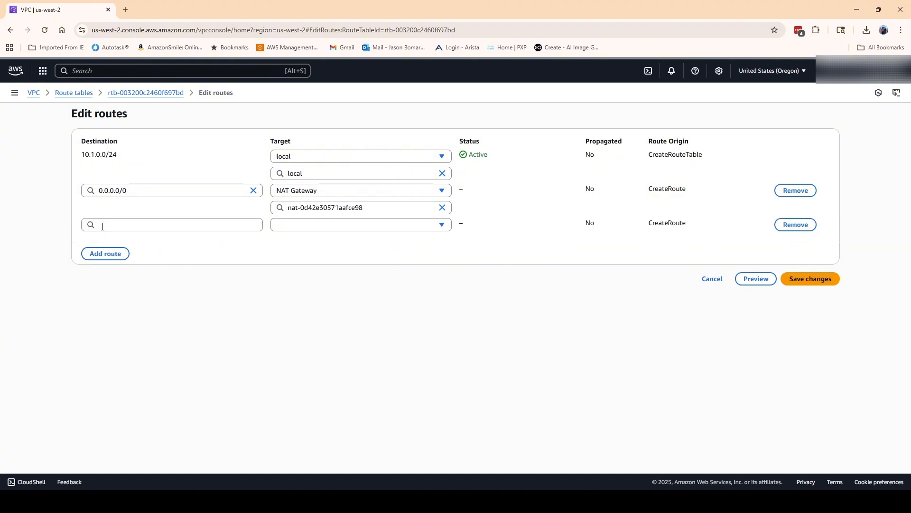
pyautogui.click(106, 225)
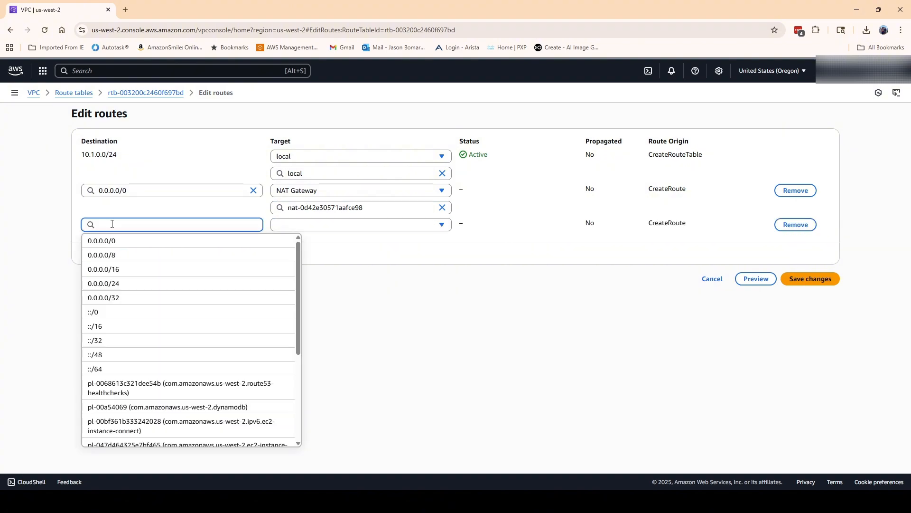
pyautogui.write('10.')
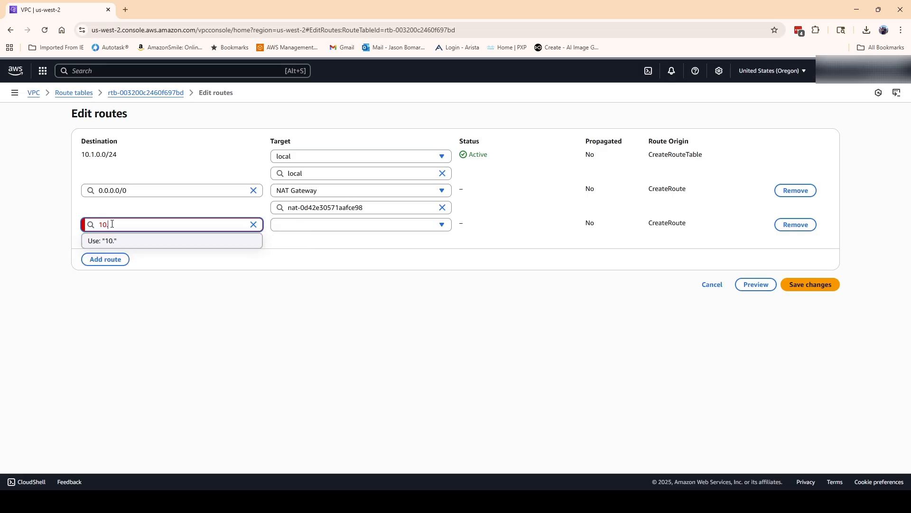
pyautogui.write('0.0.0/8')
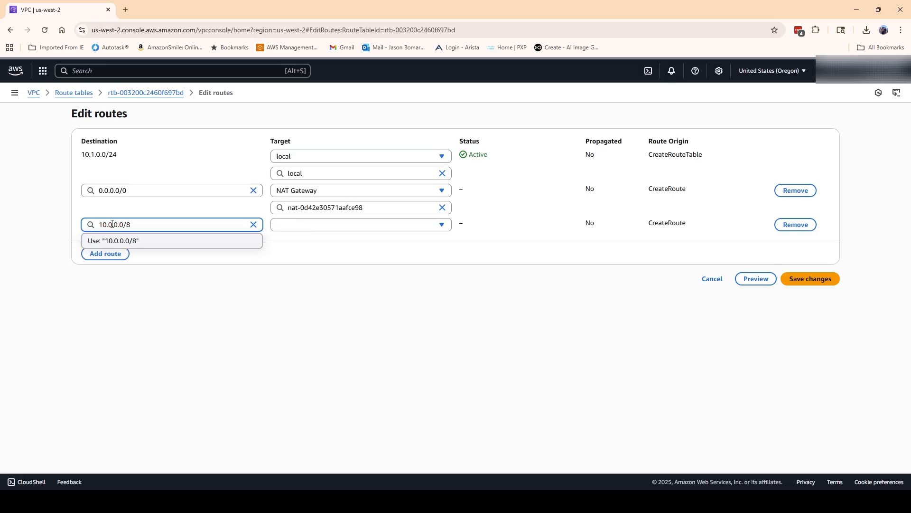
pyautogui.click(299, 225)
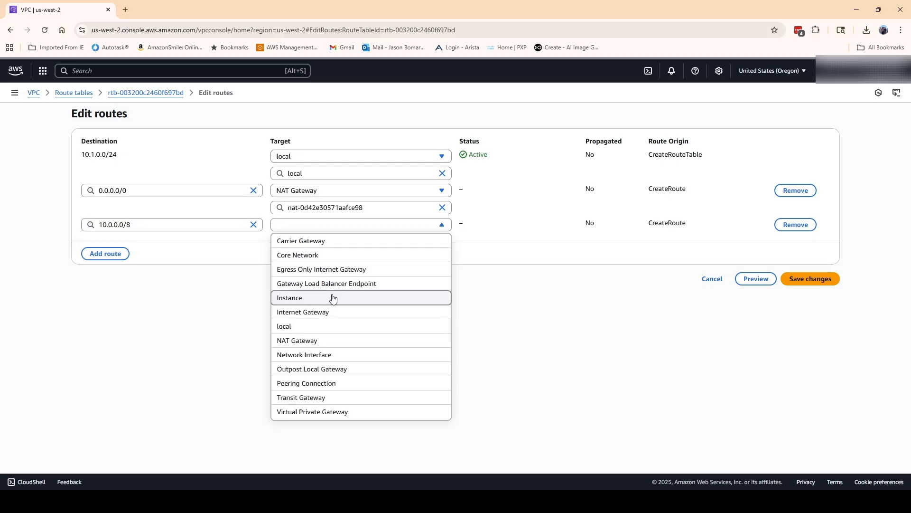
pyautogui.click(320, 413)
pyautogui.click(321, 241)
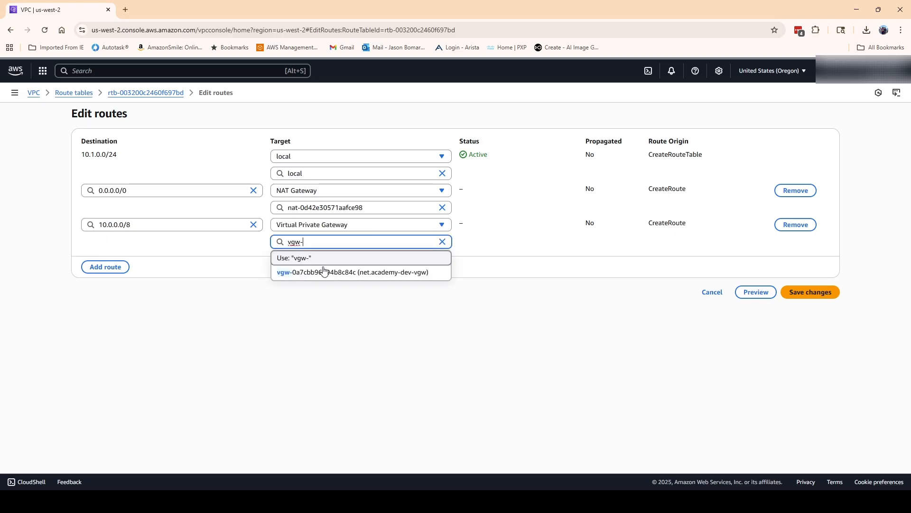
pyautogui.click(325, 271)
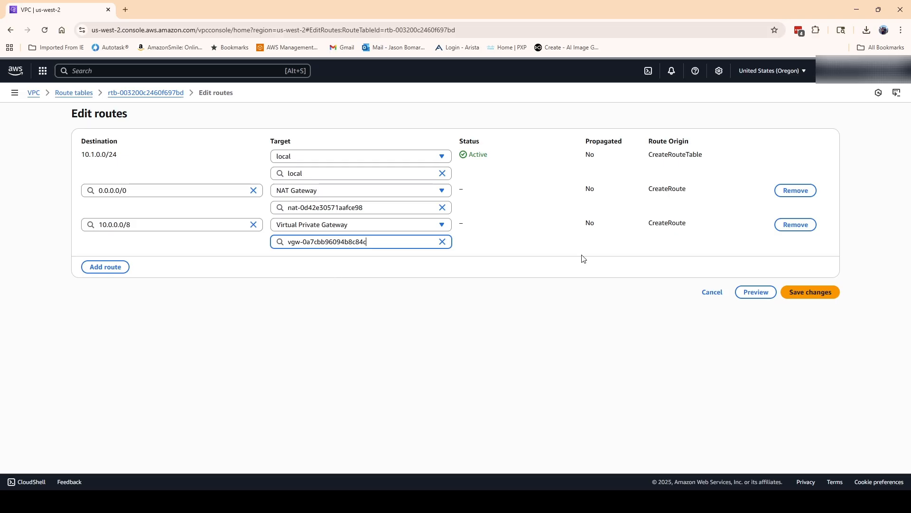
pyautogui.click(807, 293)
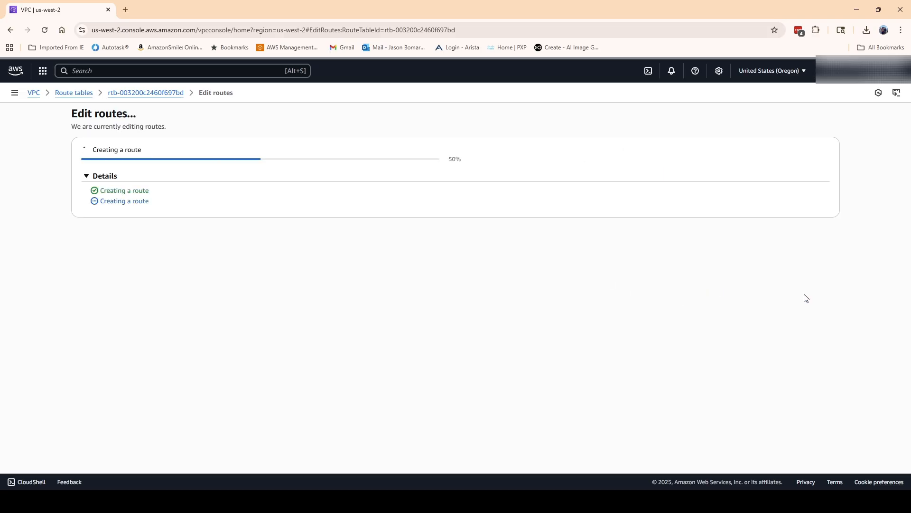